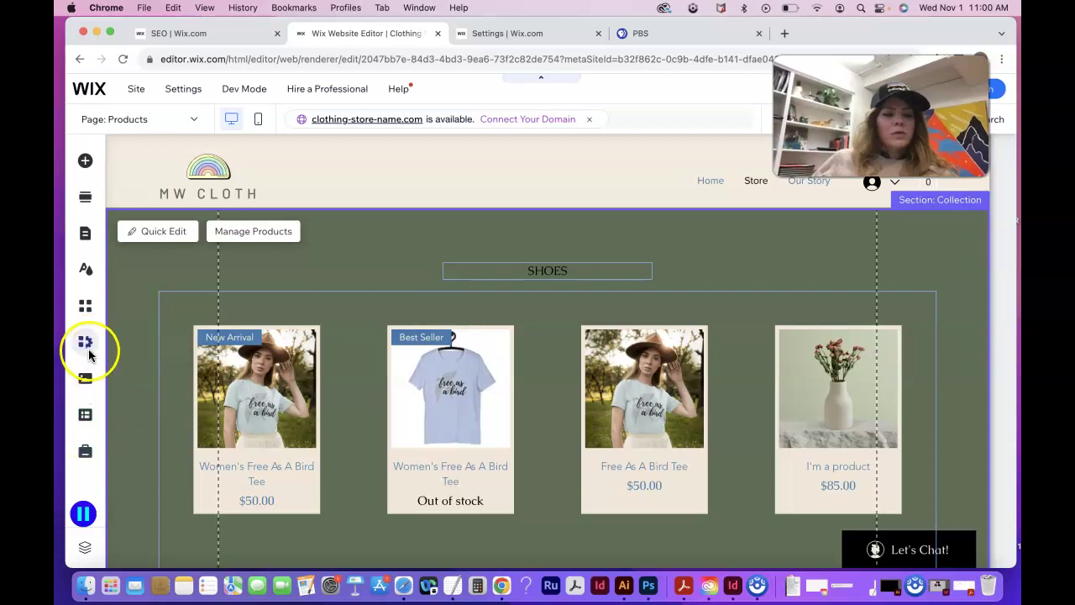
Review the Wix Stores setup checklist in the My Business overview and close it.
left_click(87, 346)
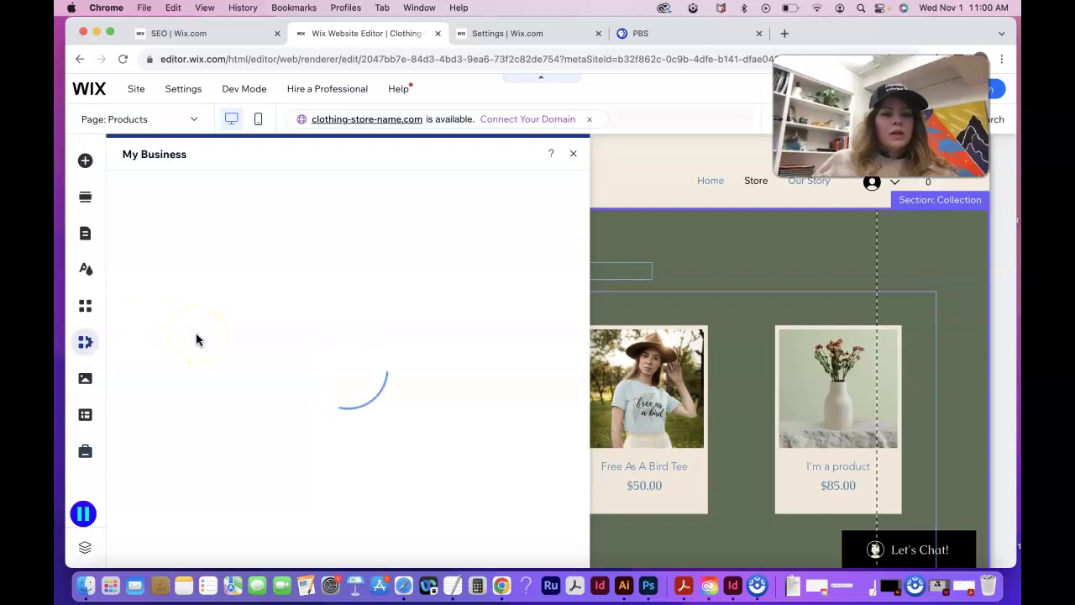
left_click_drag(346, 359, 371, 364)
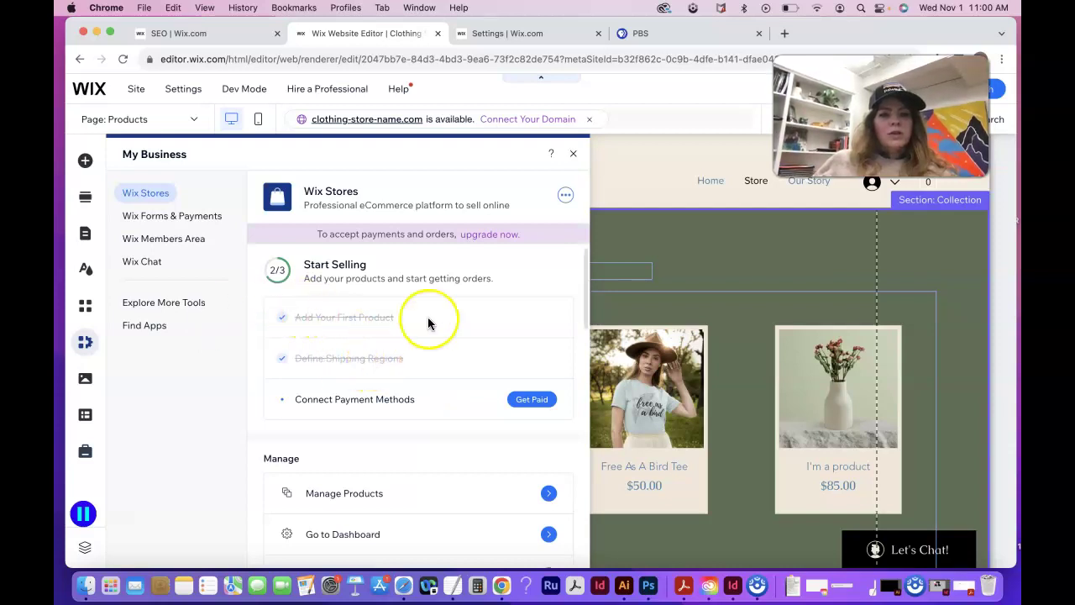
left_click(574, 159)
Open the site's dashboard from the website editor.
left_click(181, 89)
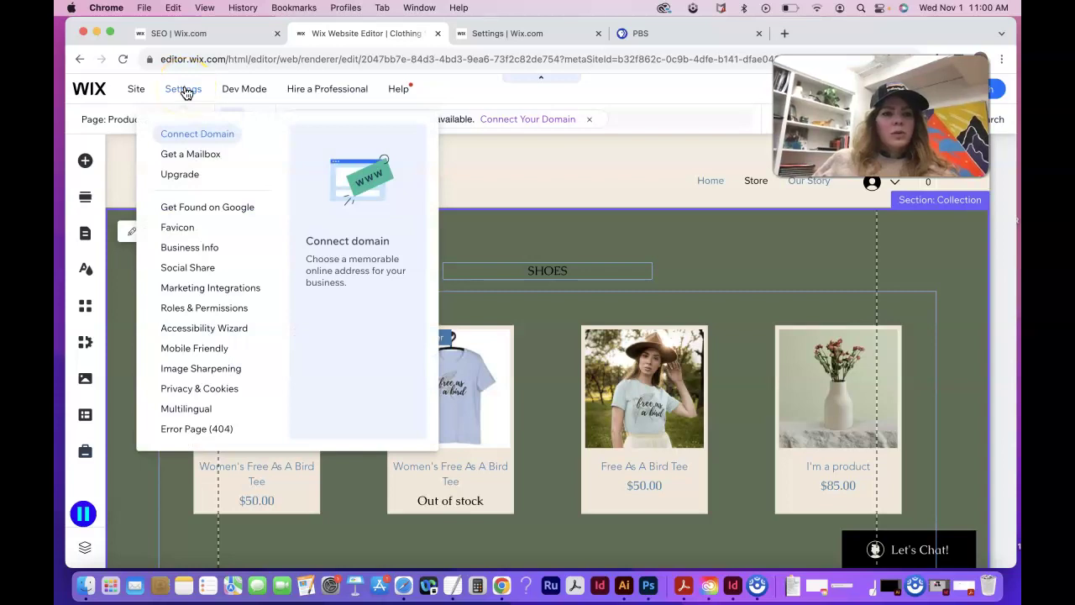
mouse_move(137, 91)
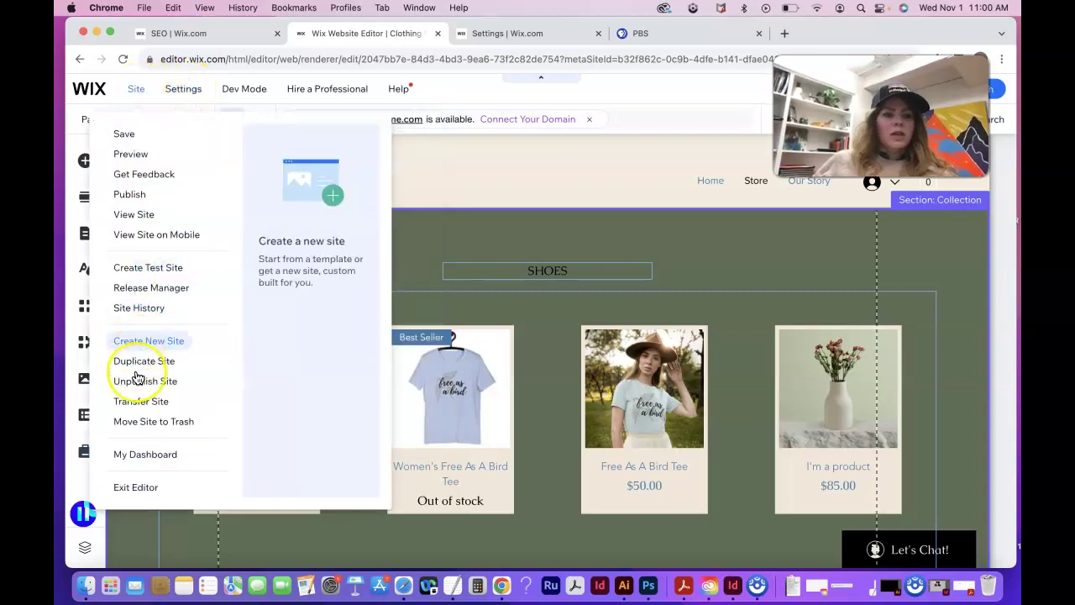
left_click(149, 453)
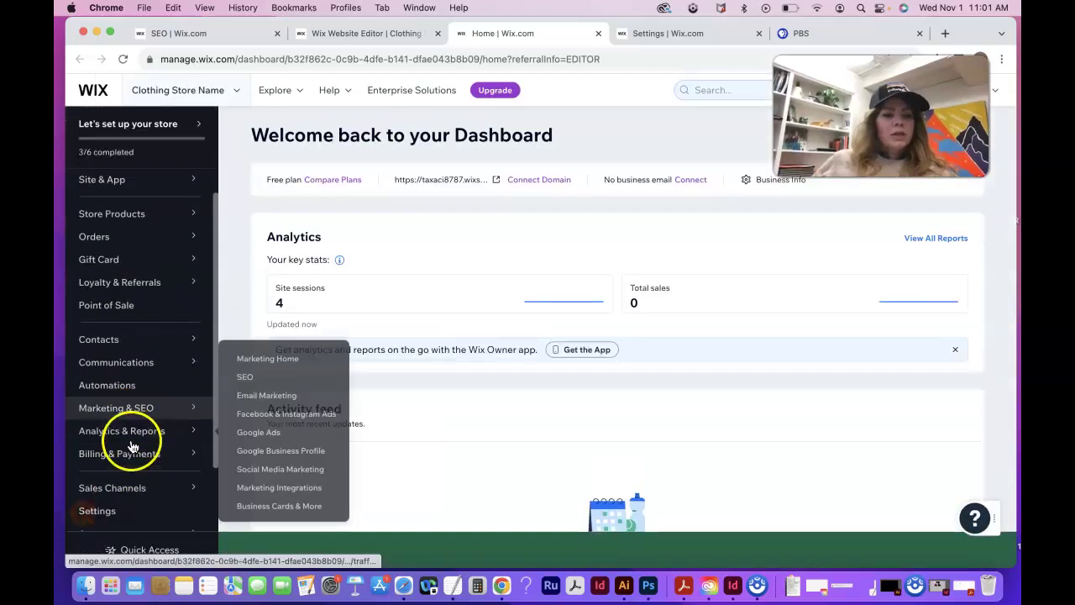
Open the store's Shipping & fulfillment settings and disable the International shipping region.
scroll(134, 447, "down", 2)
left_click(130, 463)
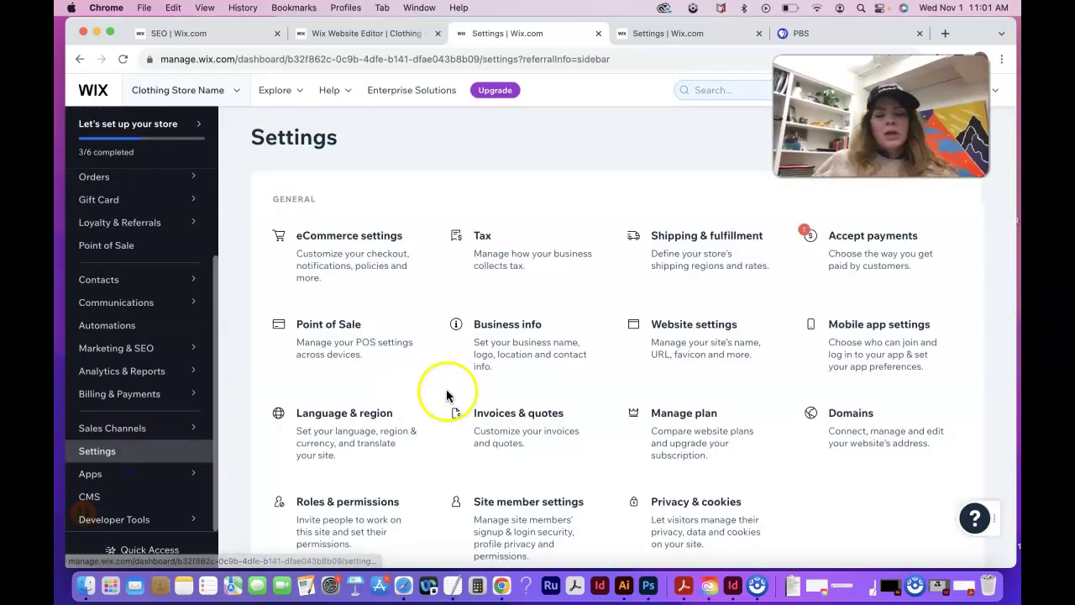
left_click(714, 283)
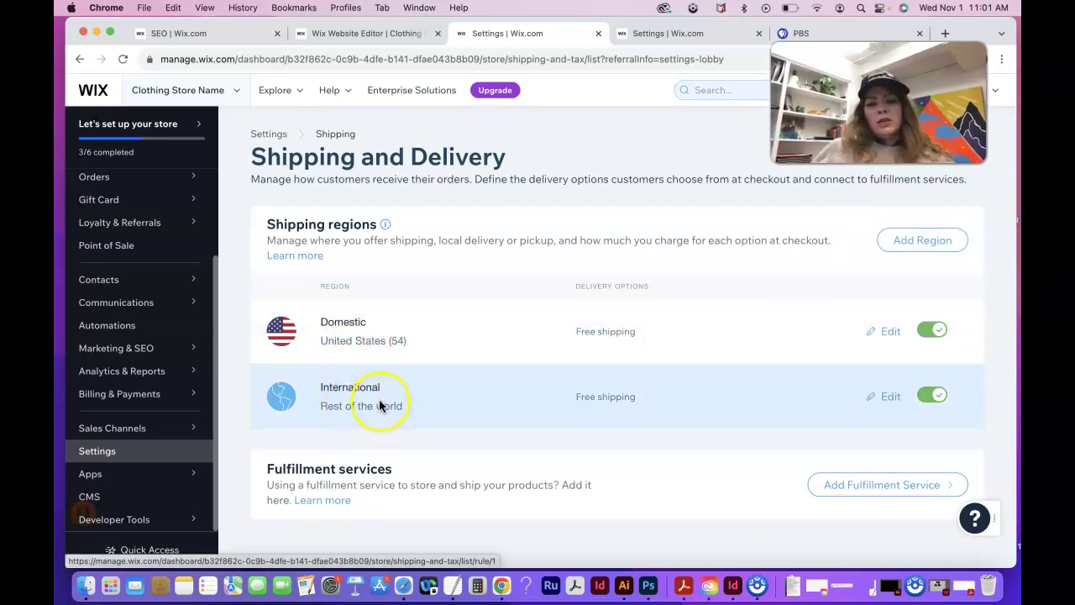
left_click(931, 396)
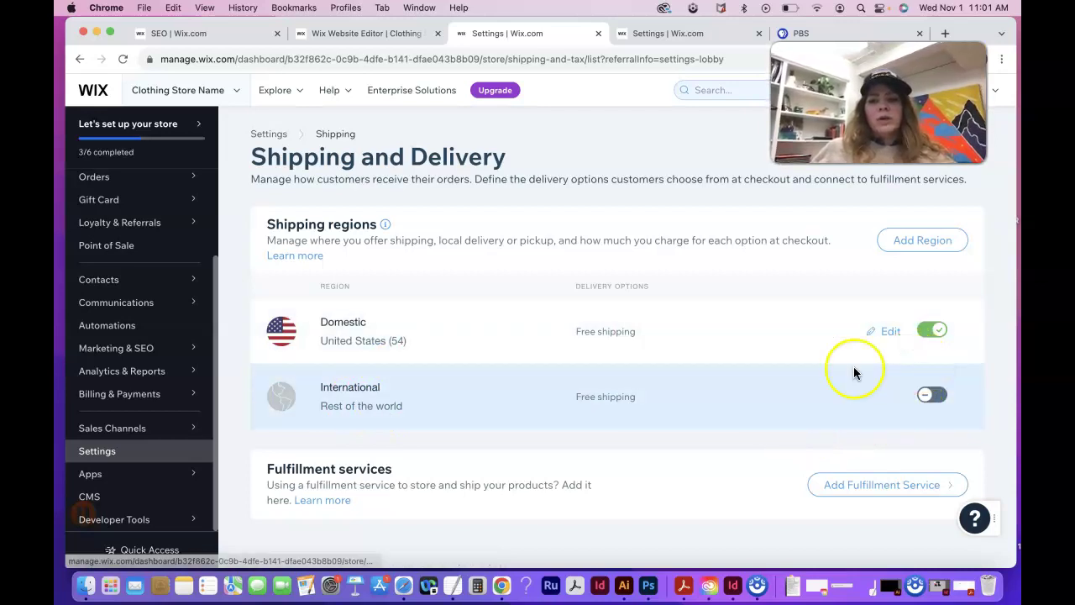
Open the Domestic shipping region for editing and review its destinations and shipping rate section.
left_click(893, 333)
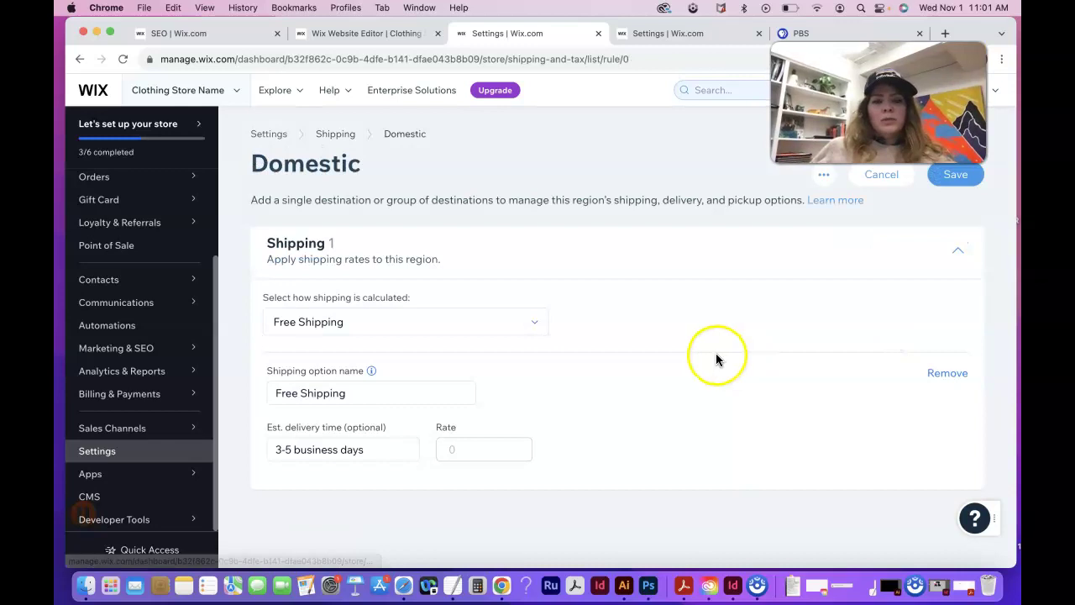
scroll(617, 398, "down", 2)
scroll(616, 399, "down", 2)
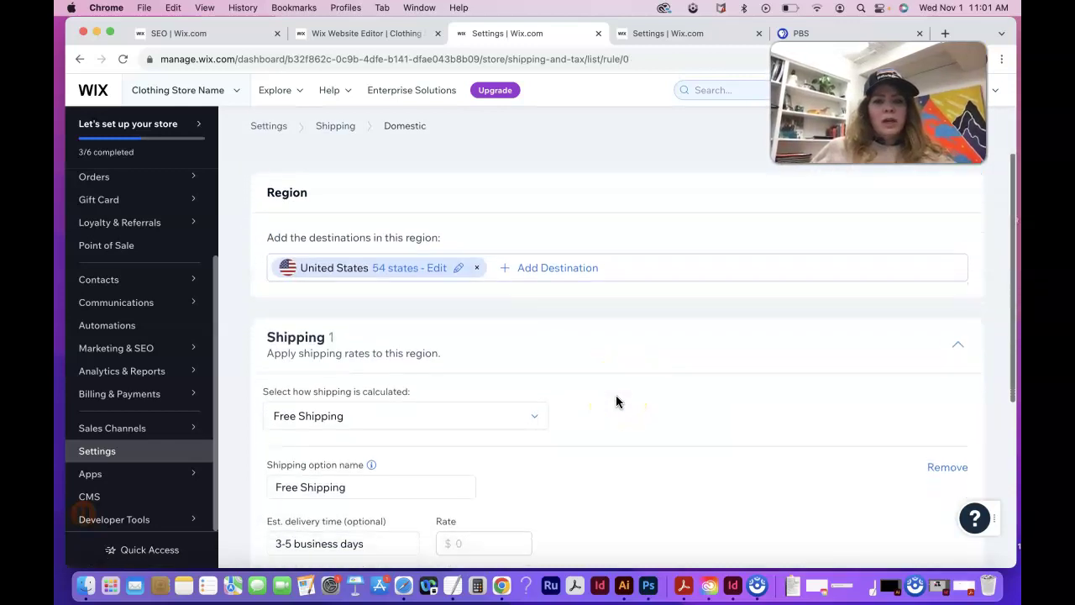
scroll(615, 401, "down", 2)
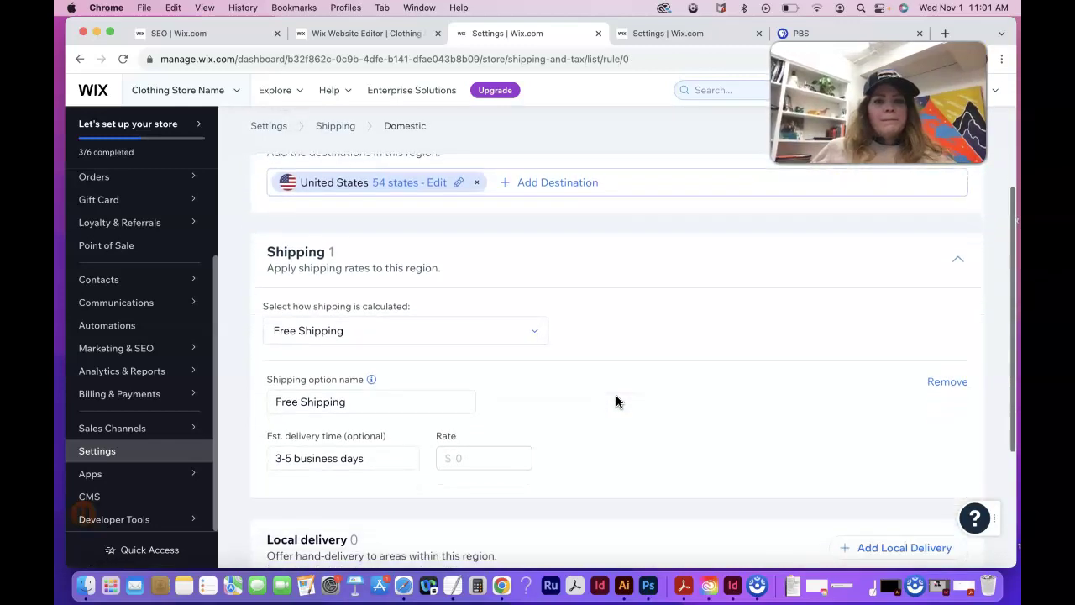
Examine the available shipping calculation methods for the Domestic region, leaving Free Shipping selected.
left_click(539, 312)
left_click(536, 310)
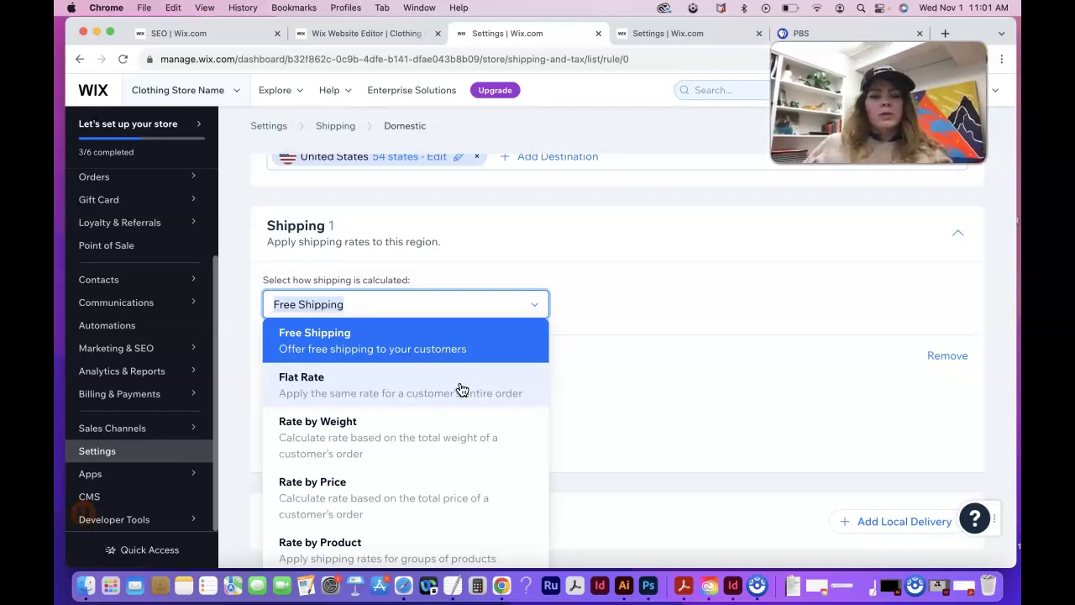
scroll(409, 437, "down", 1)
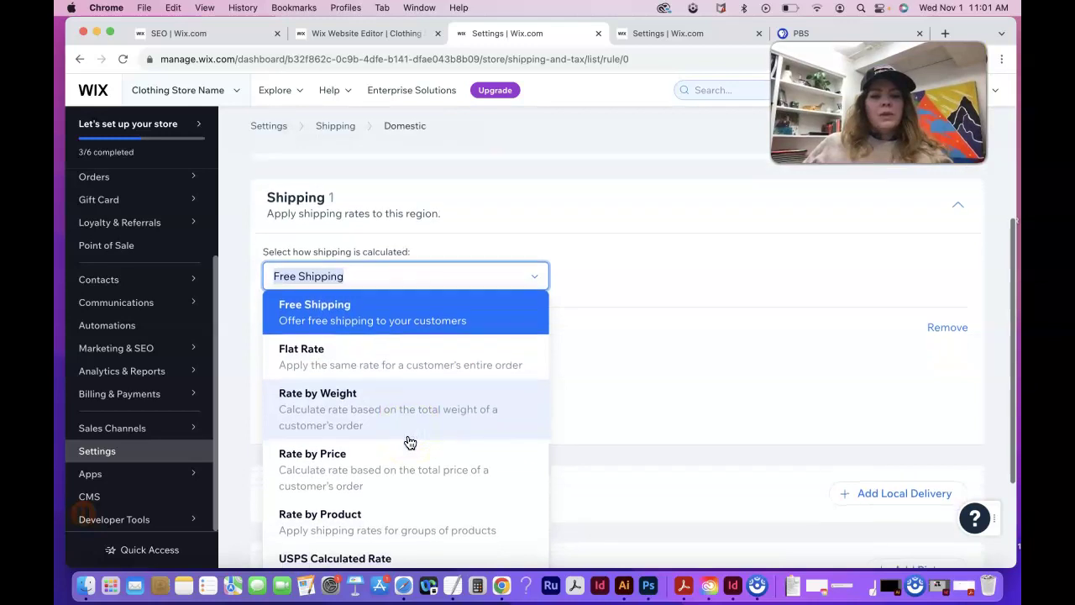
left_click(409, 312)
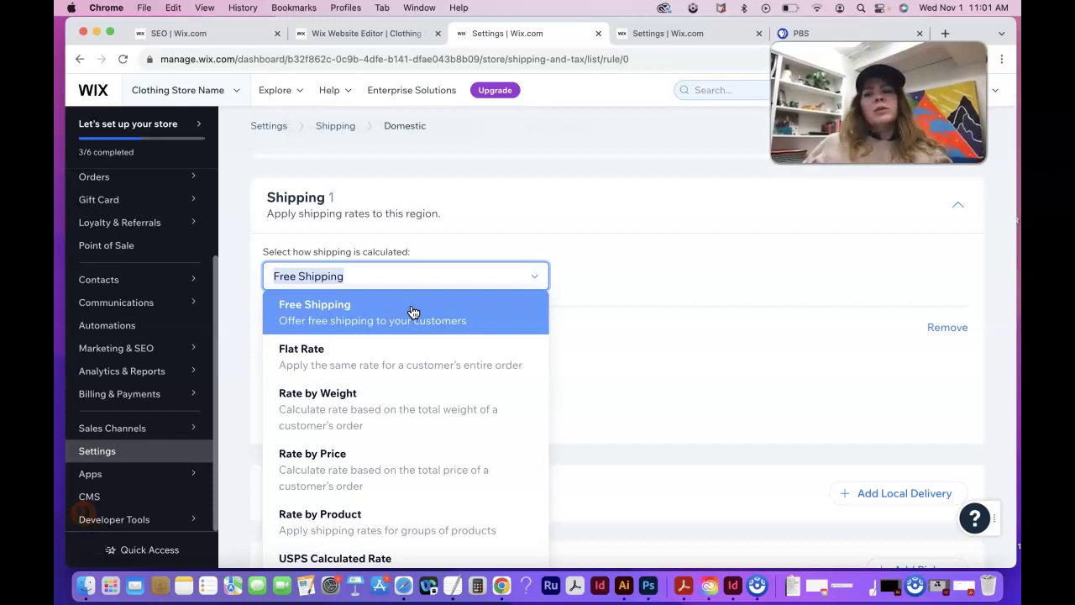
left_click(412, 312)
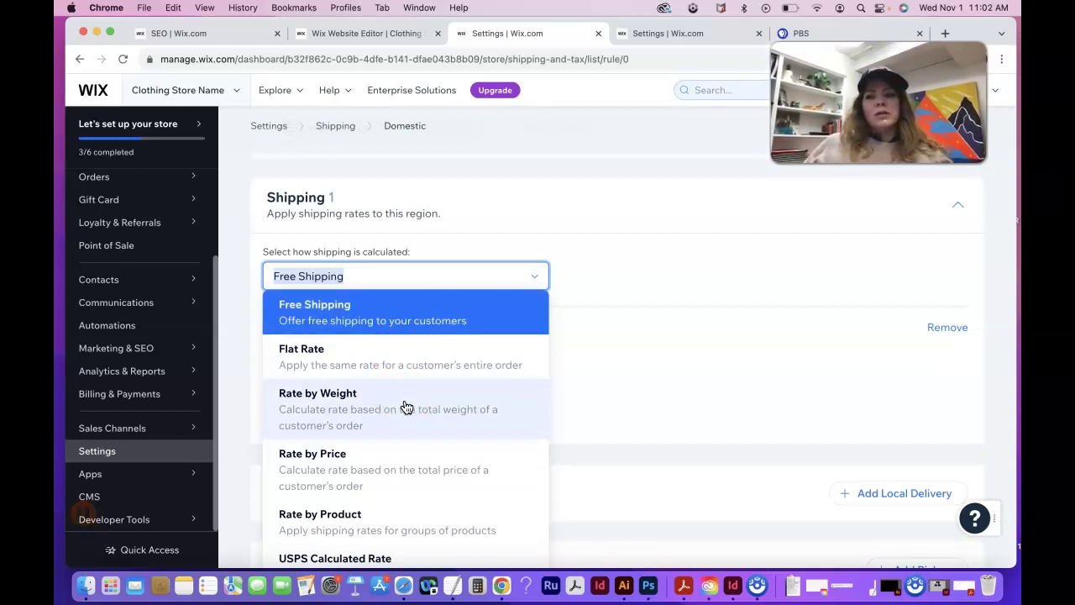
scroll(406, 408, "down", 2)
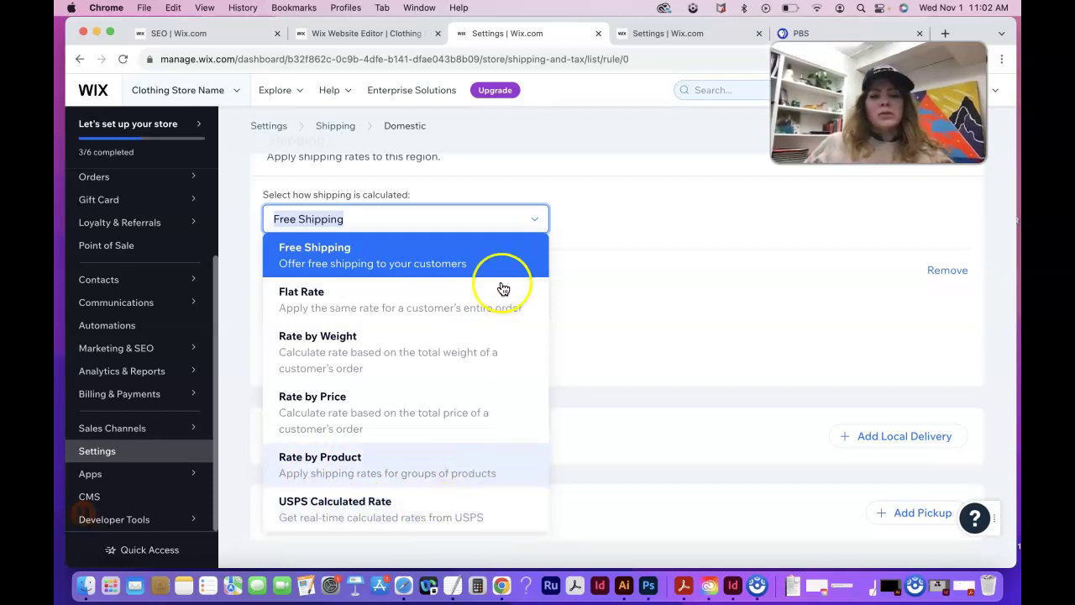
left_click(496, 220)
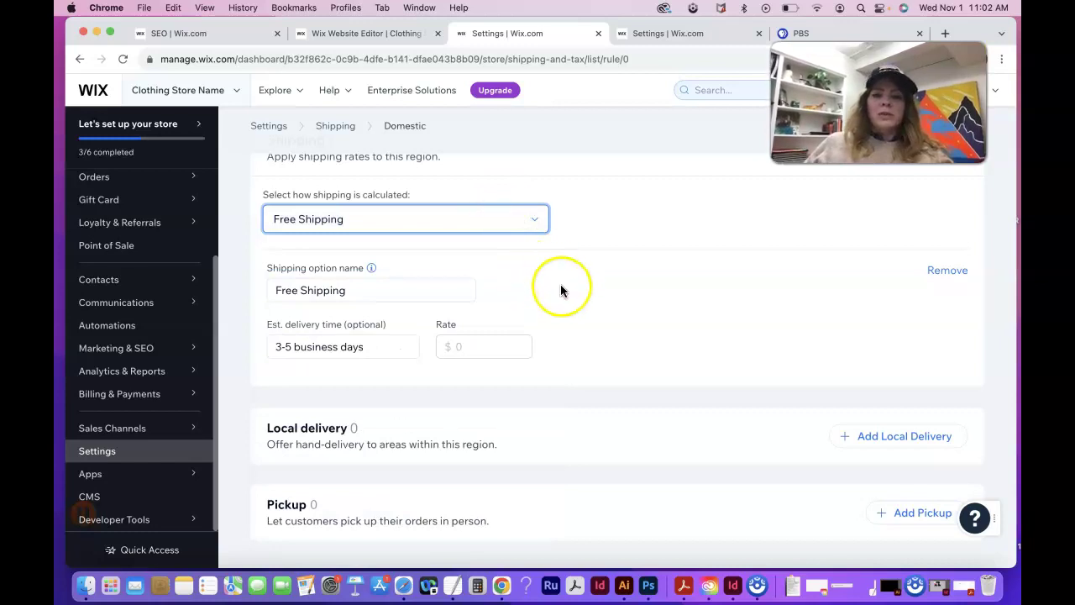
Inspect the Domestic region's shipping option name and estimated delivery time fields without editing them.
left_click(370, 290)
scroll(642, 266, "up", 3)
scroll(641, 266, "up", 1)
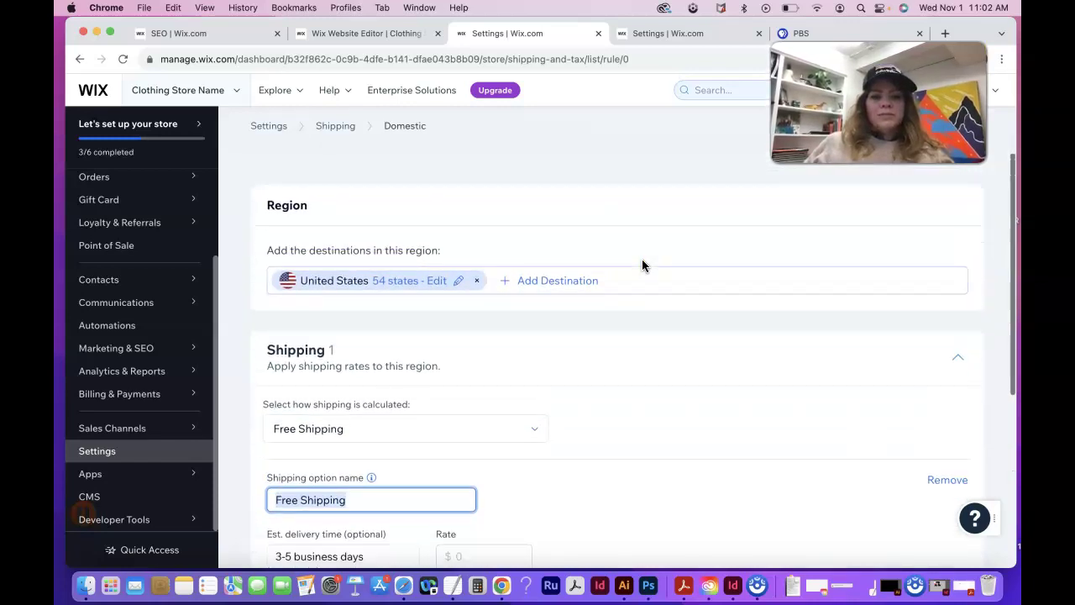
scroll(641, 265, "down", 3)
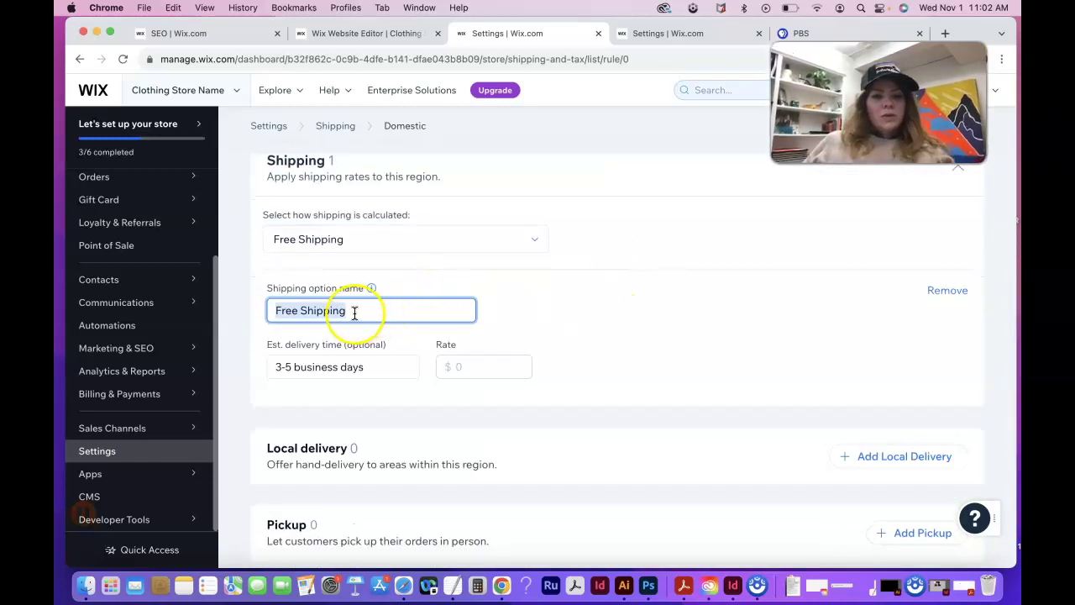
left_click(366, 369)
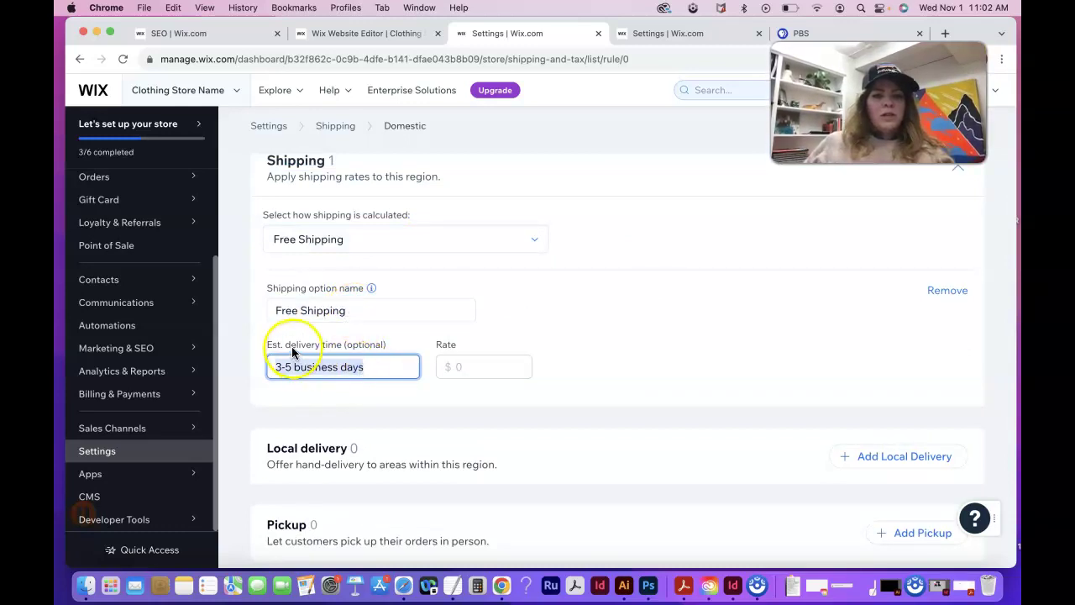
double_click(370, 368)
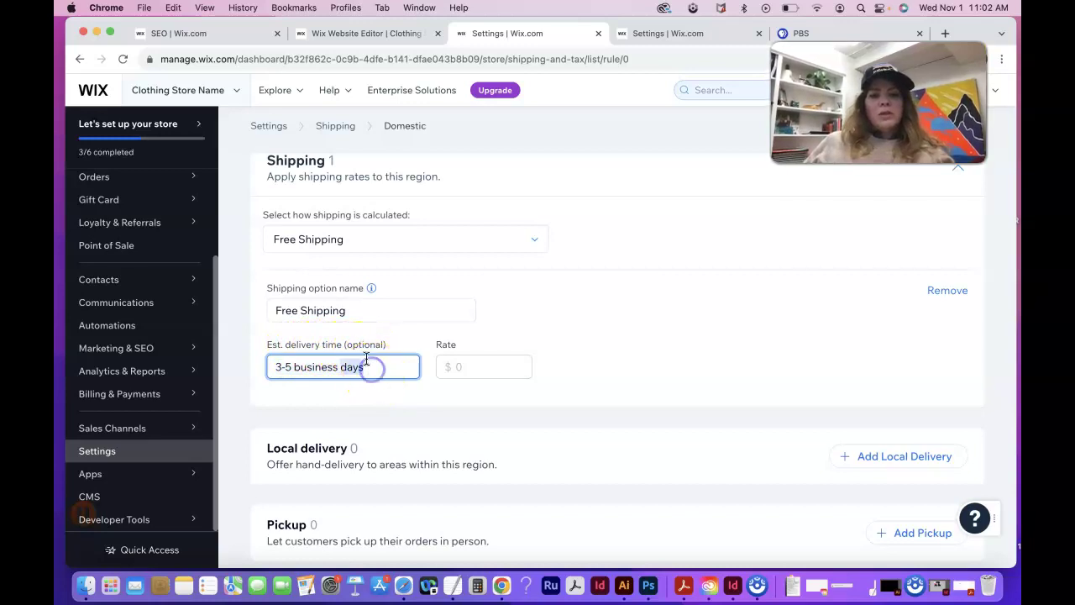
Review the Local delivery and Pickup options offered for the Domestic region.
scroll(561, 390, "down", 1)
scroll(559, 391, "down", 3)
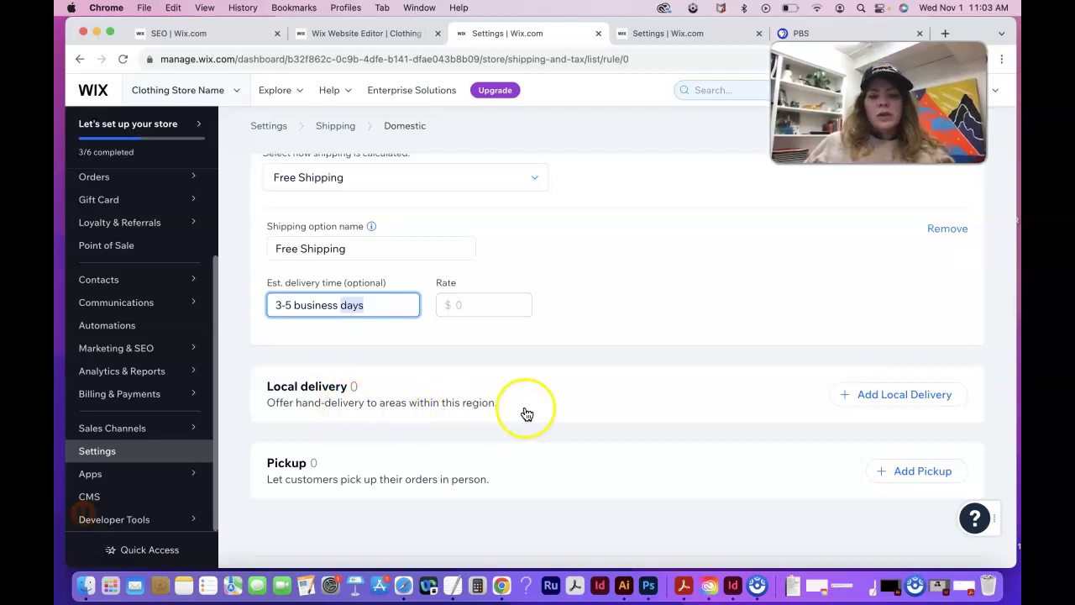
left_click(861, 394)
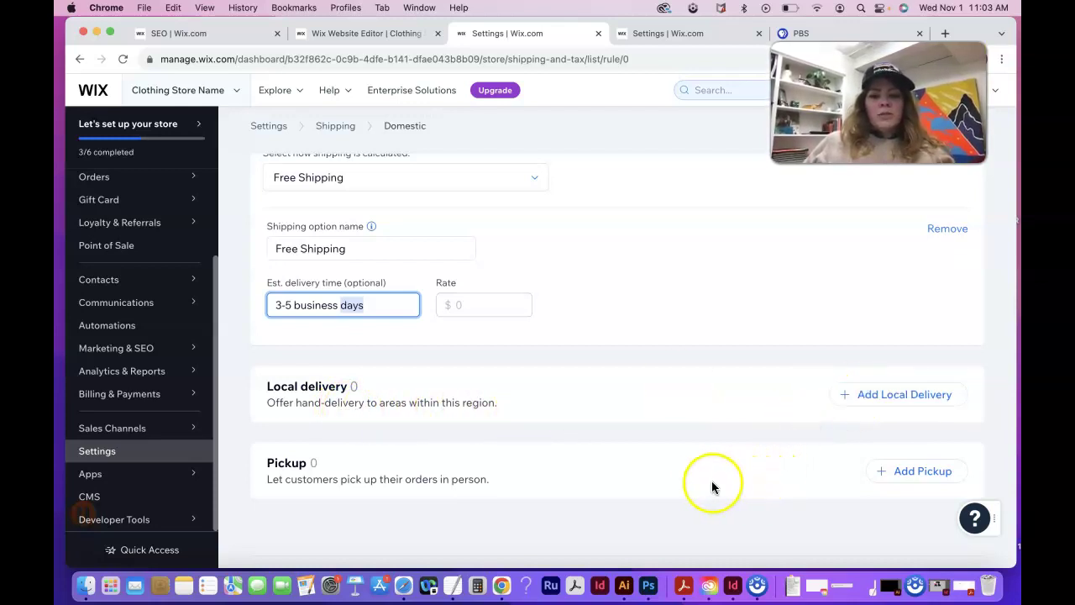
left_click(899, 477)
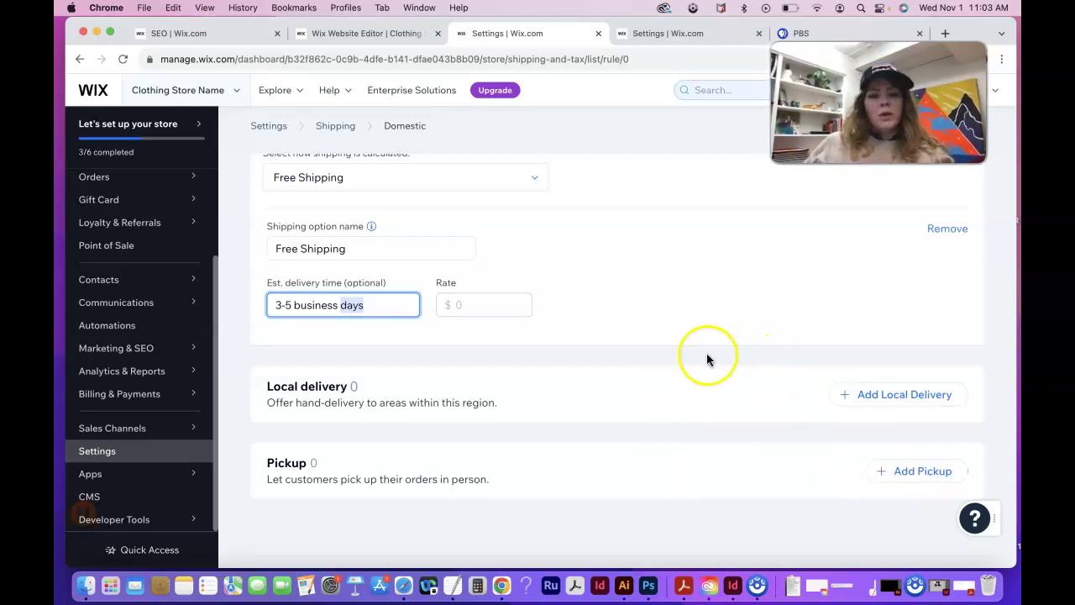
scroll(705, 335, "up", 3)
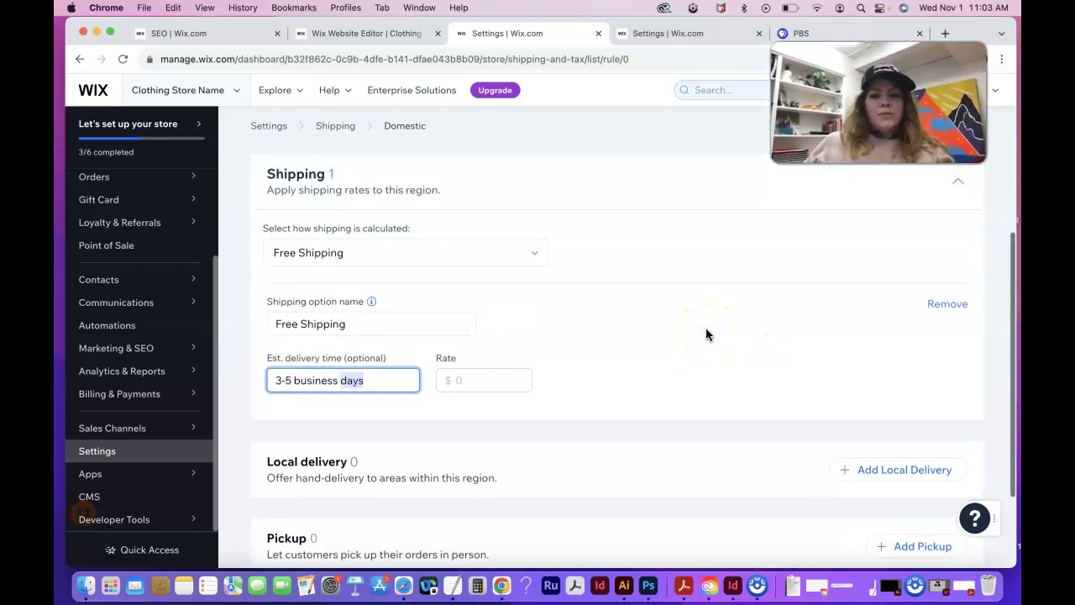
scroll(705, 334, "up", 3)
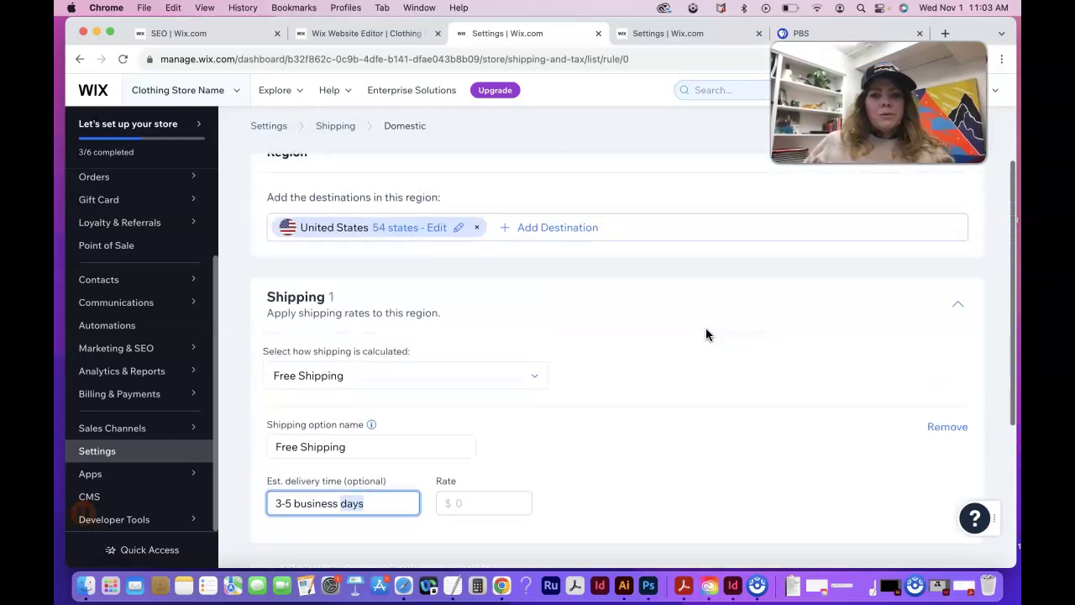
scroll(706, 335, "up", 2)
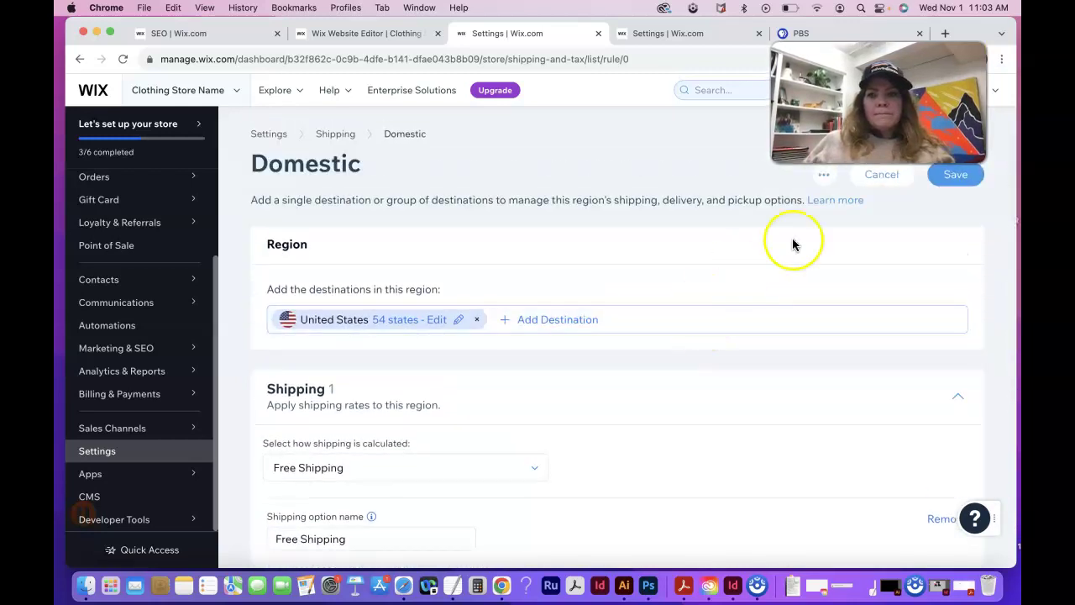
Check the additional actions available for the Domestic region and look over its destinations again.
left_click(825, 177)
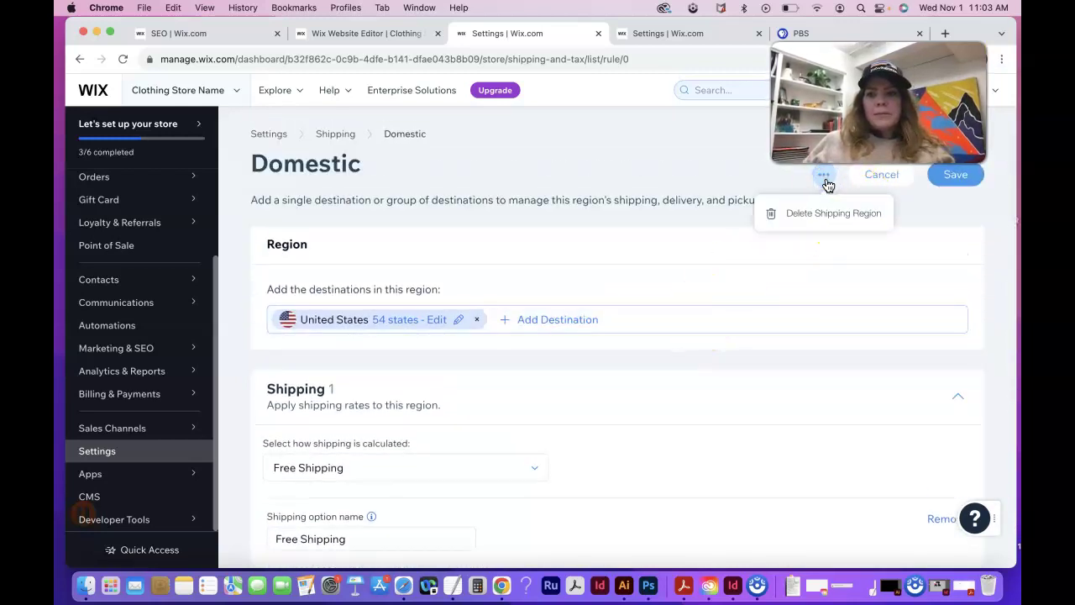
left_click(748, 234)
scroll(749, 268, "down", 1)
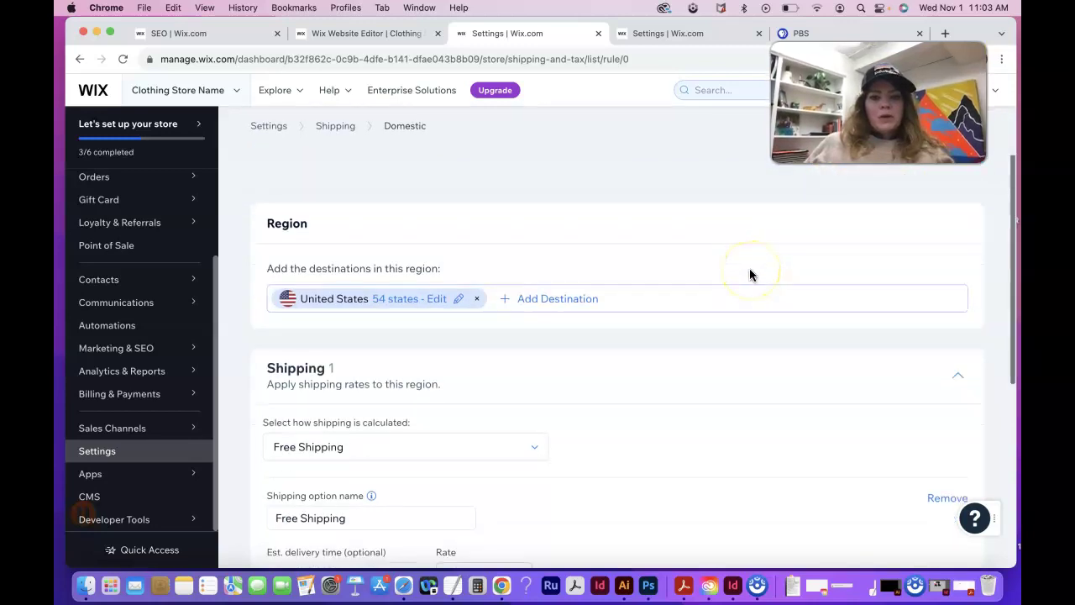
scroll(750, 274, "down", 1)
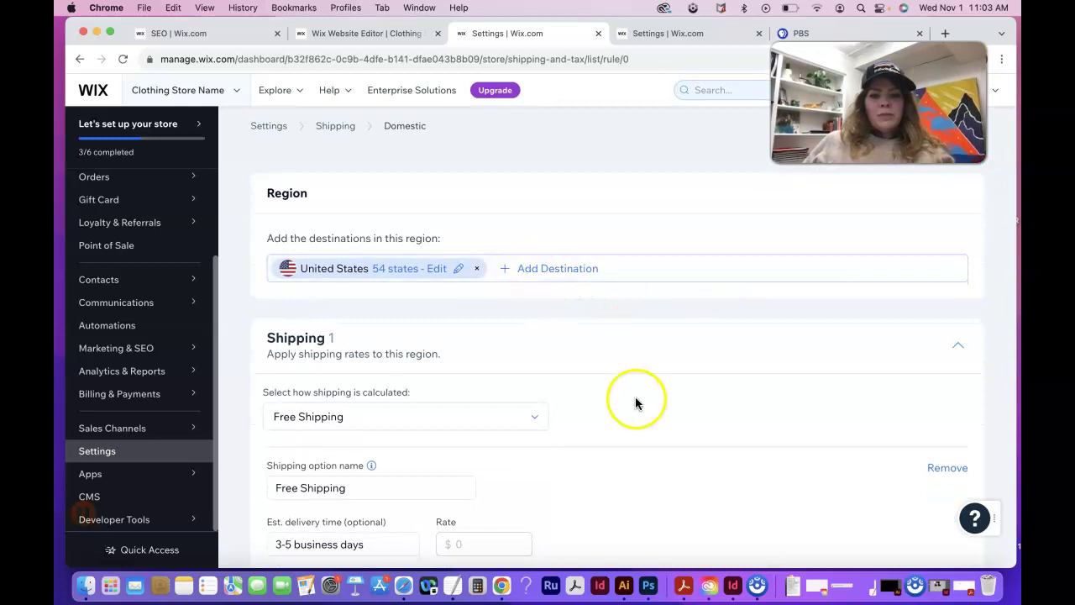
scroll(635, 397, "up", 2)
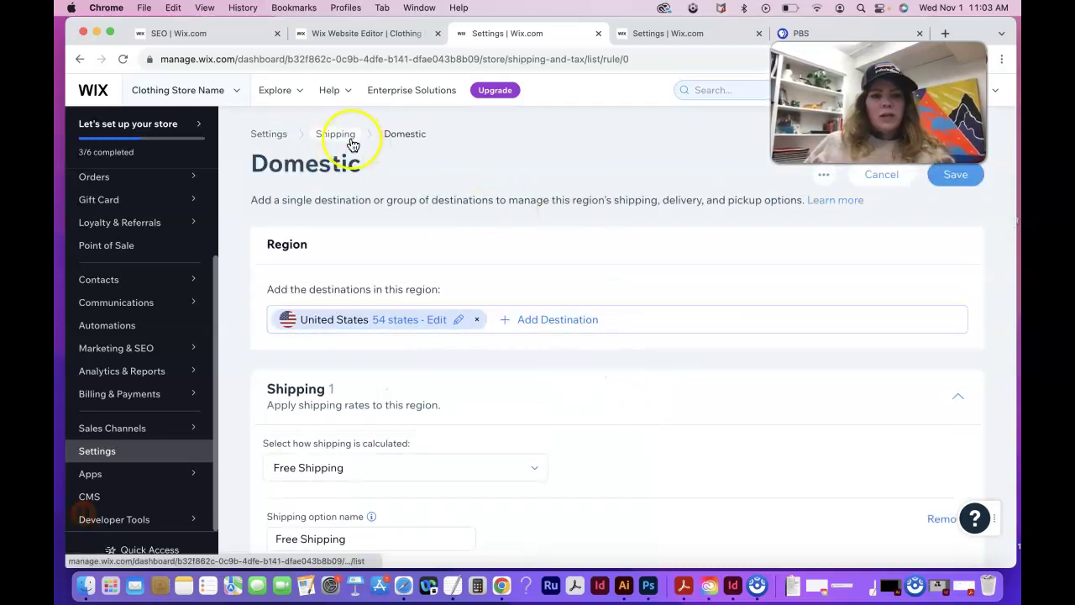
Leave the Domestic region for the shipping overview and return to the site's general settings page.
left_click(344, 139)
left_click(636, 363)
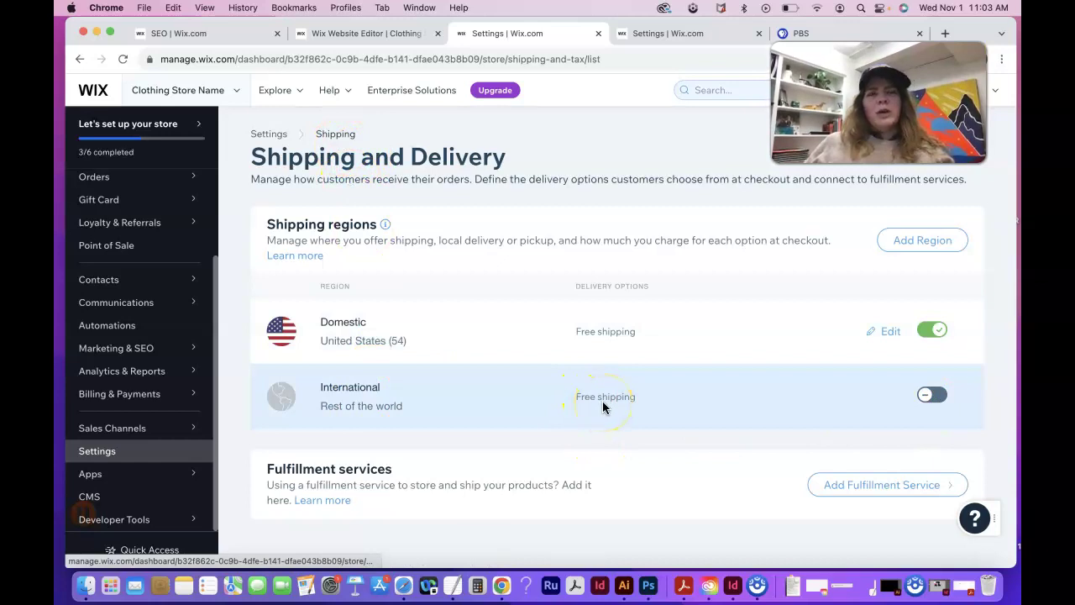
left_click(533, 409)
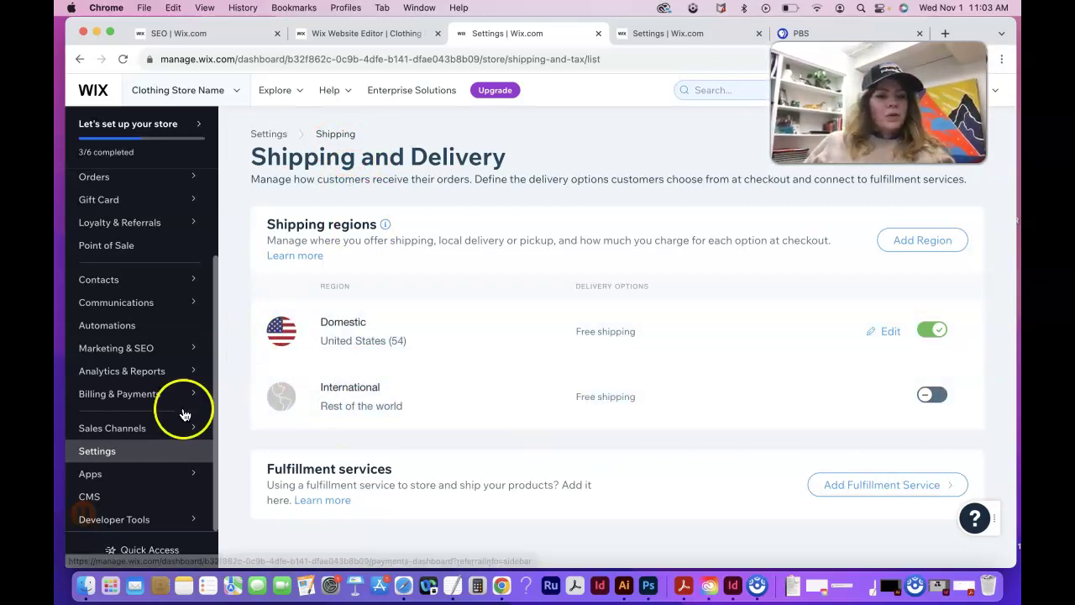
left_click(122, 450)
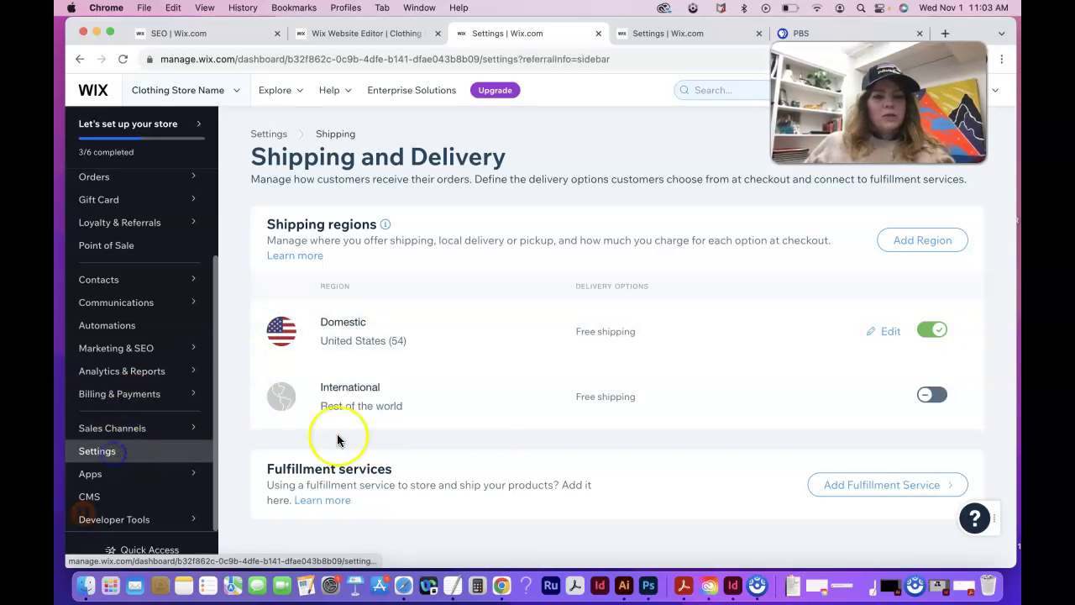
scroll(416, 434, "down", 1)
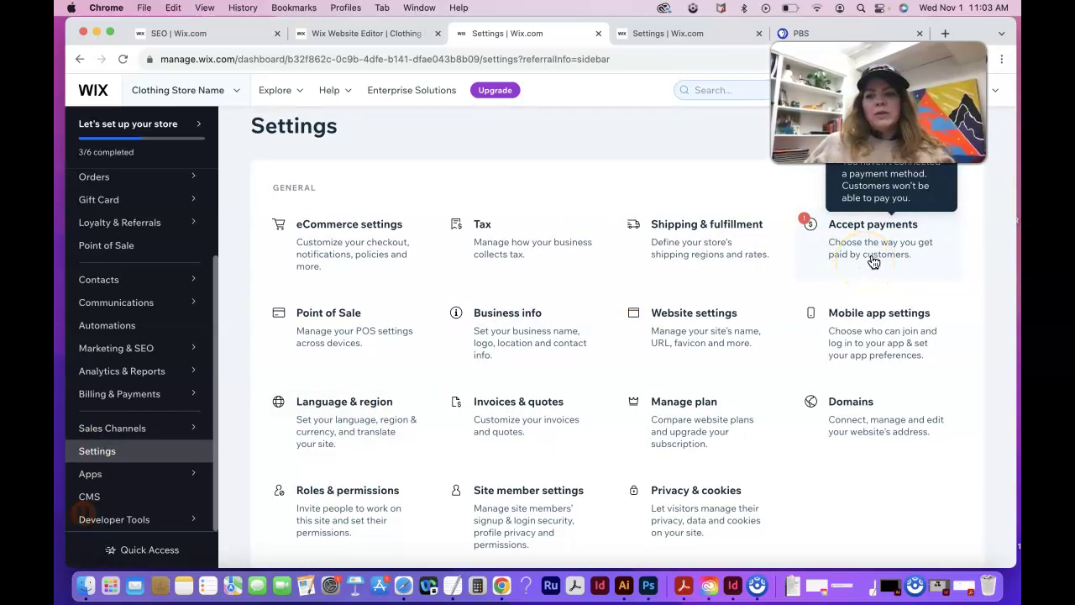
Open the Accept Payments settings and review the credit/debit card, PayPal and Manual Payments methods.
left_click(875, 261)
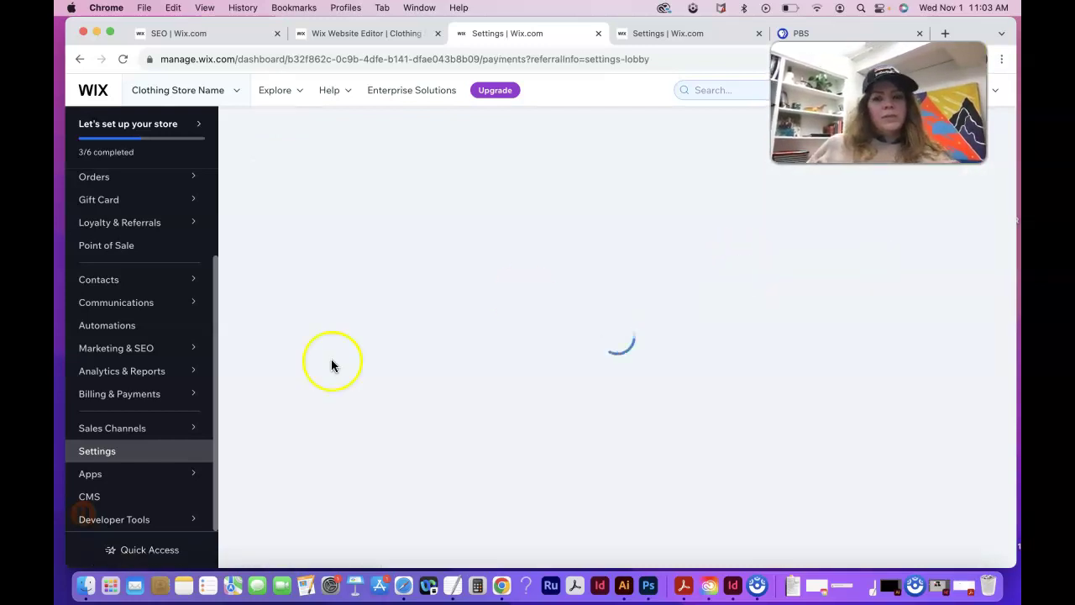
scroll(665, 452, "down", 1)
scroll(665, 452, "up", 1)
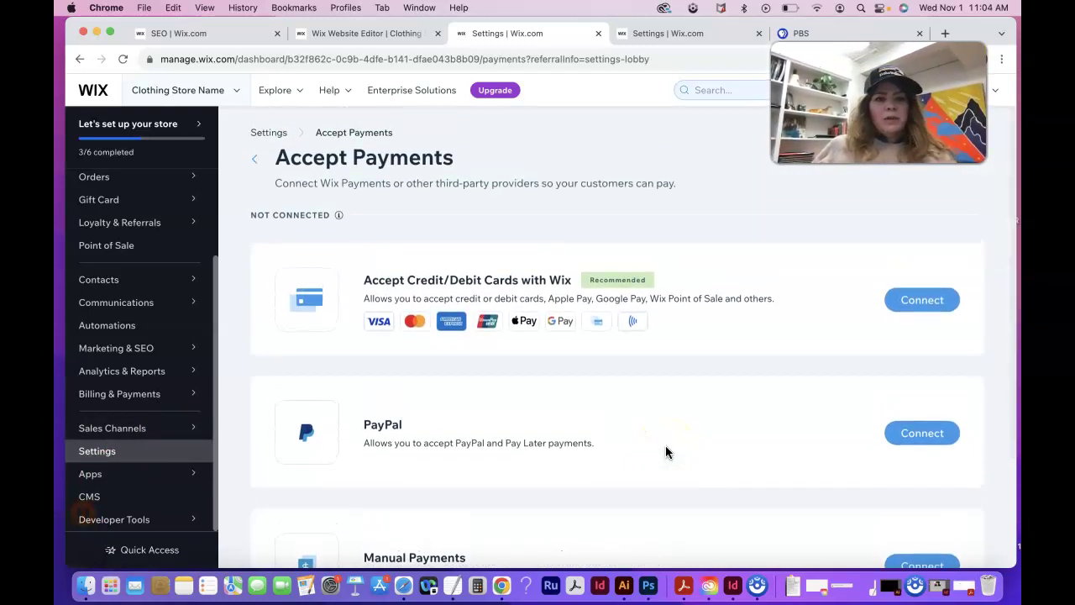
scroll(665, 446, "down", 3)
scroll(666, 452, "down", 2)
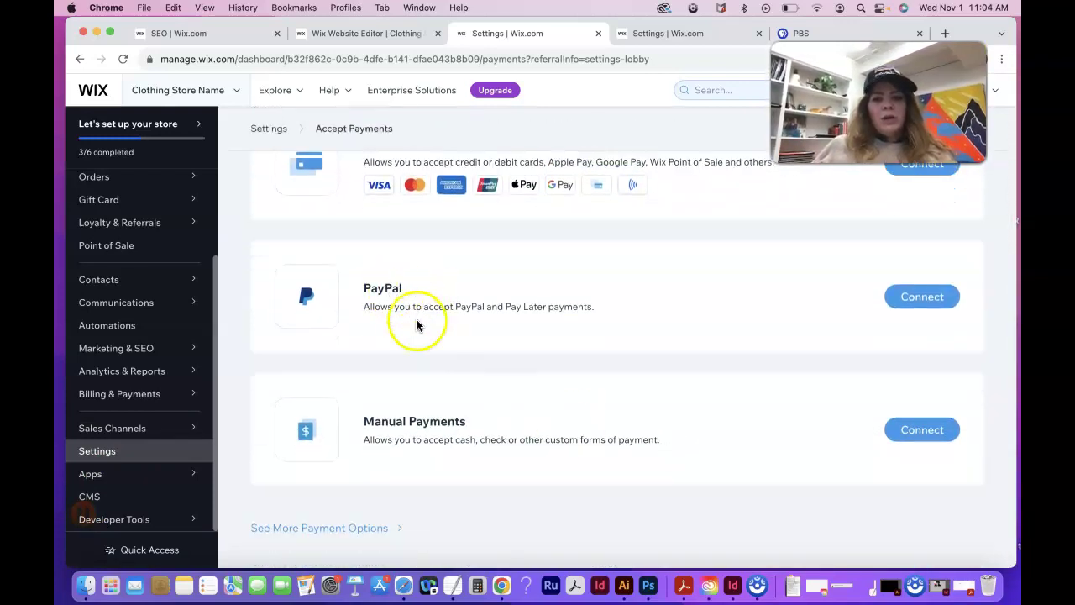
Open the additional payment options and look through the whole list of providers.
left_click(362, 530)
scroll(495, 473, "down", 1)
scroll(495, 473, "down", 5)
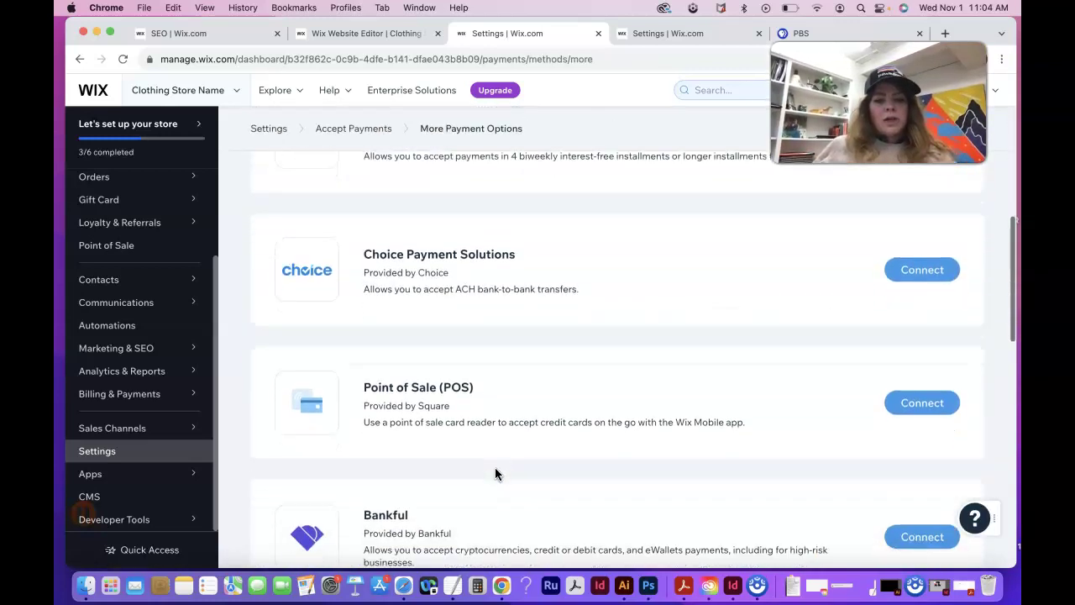
scroll(495, 473, "down", 6)
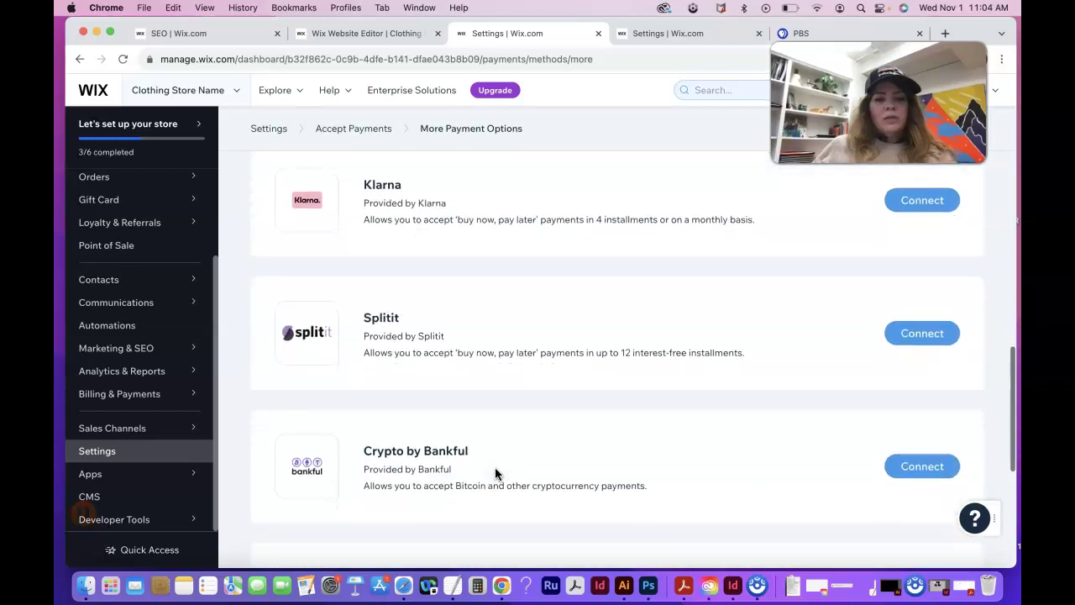
scroll(494, 474, "down", 5)
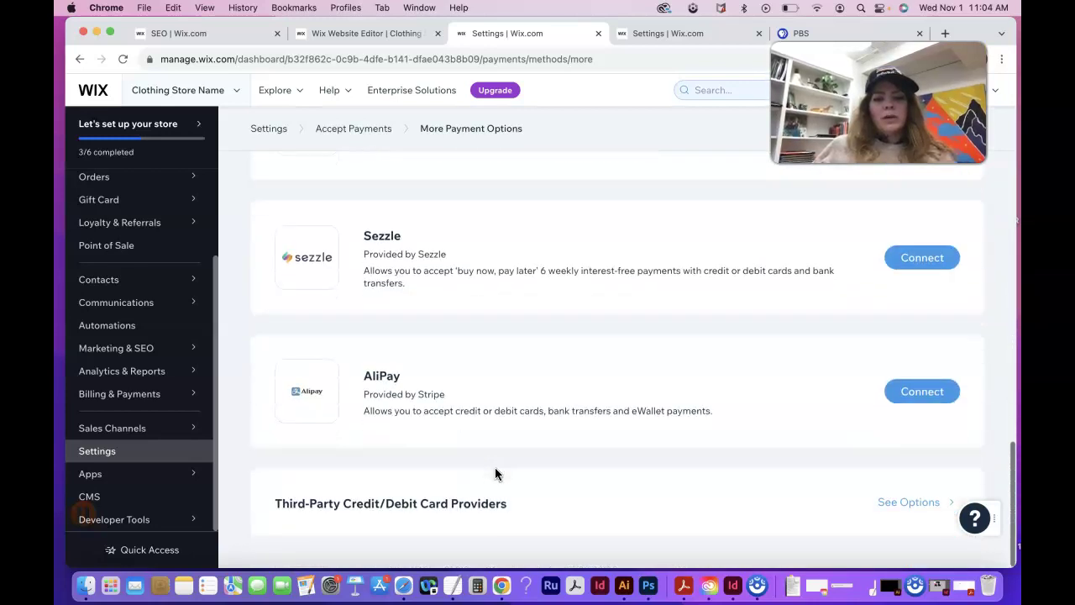
Open the third-party credit/debit card providers and compare the listed providers, accepted cards and transaction fees.
left_click(900, 507)
scroll(653, 443, "down", 2)
scroll(652, 443, "up", 2)
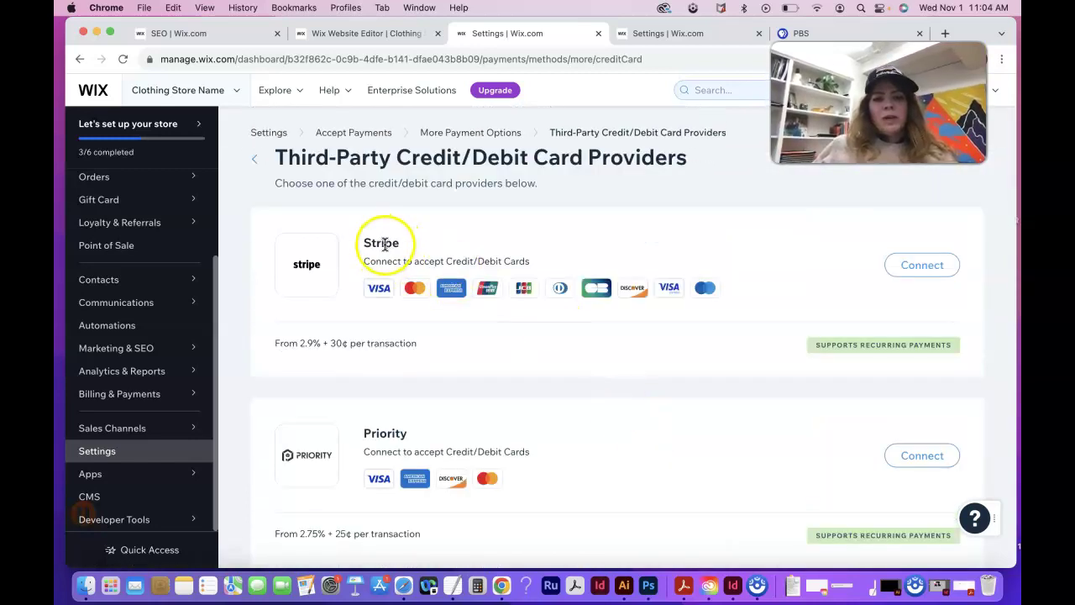
scroll(508, 426, "down", 8)
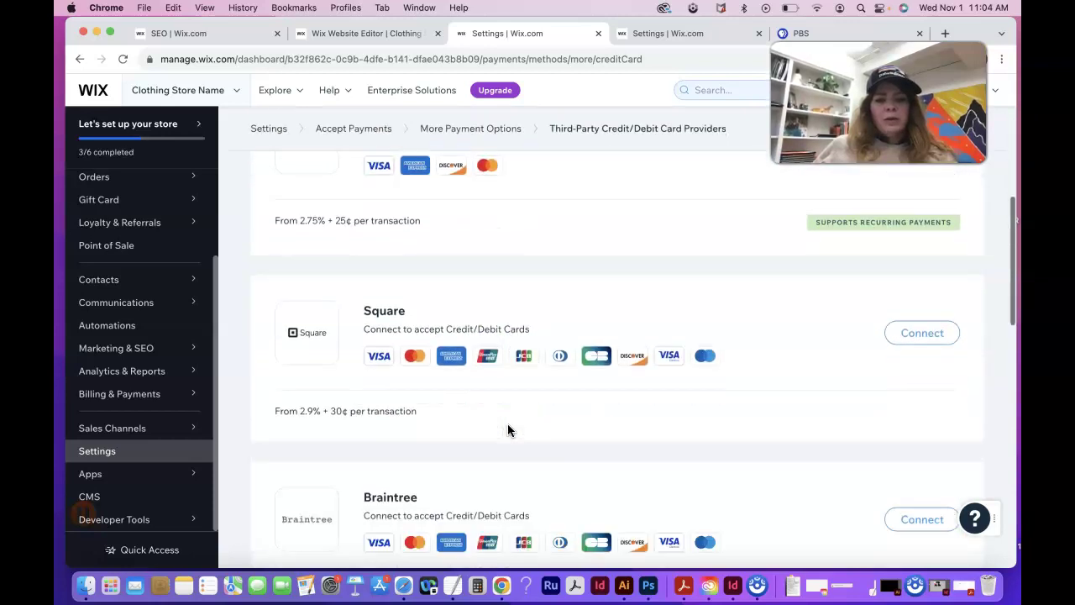
scroll(508, 430, "down", 12)
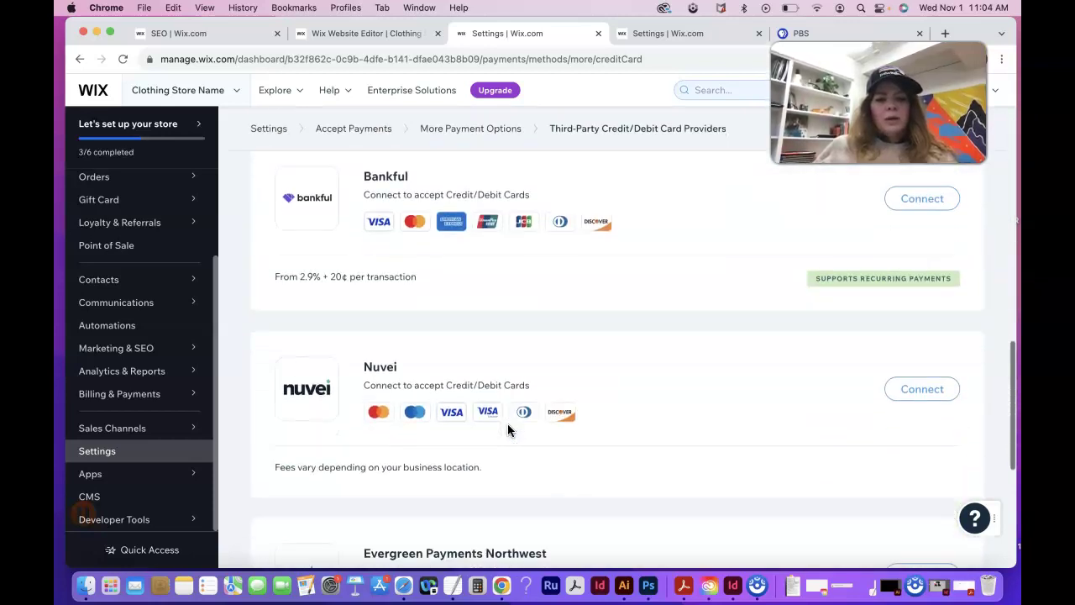
scroll(507, 430, "down", 3)
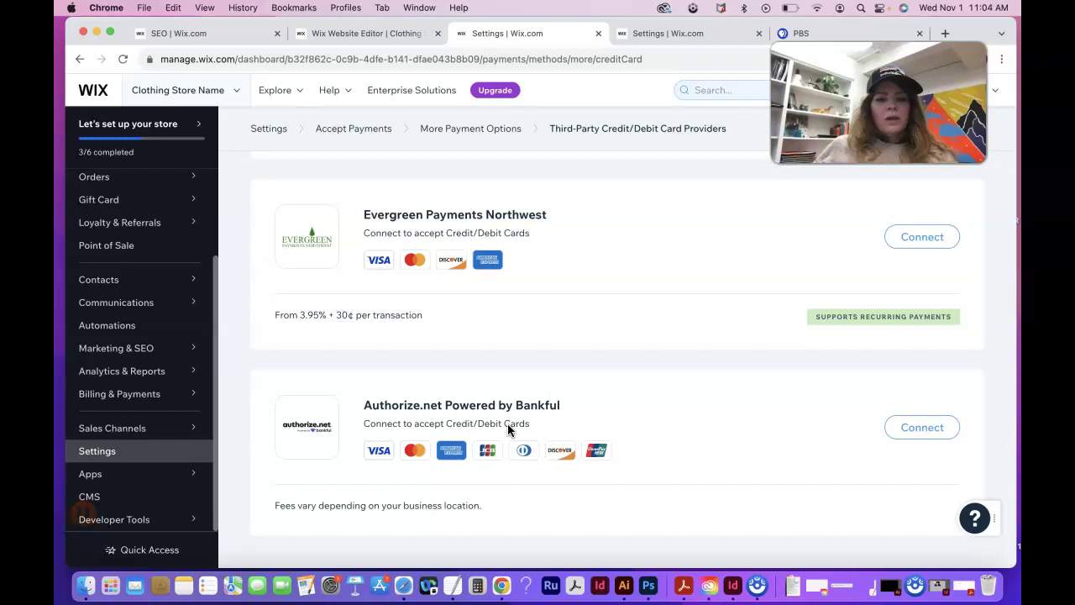
scroll(507, 423, "up", 20)
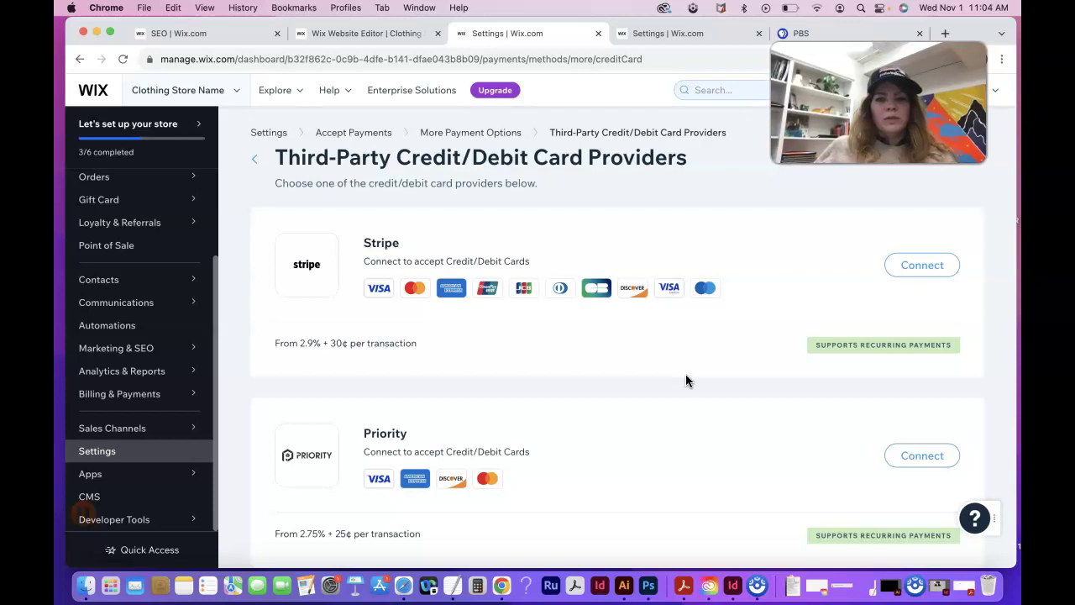
Open the connection page for Stripe and read its connect instructions, fees and available payment methods.
left_click(924, 265)
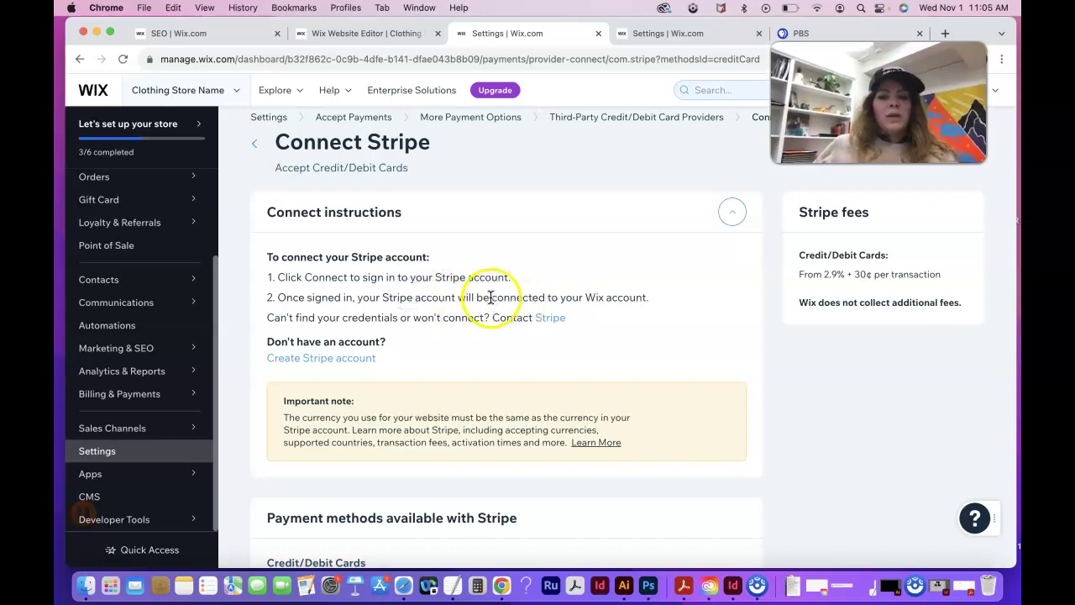
left_click_drag(492, 297, 645, 297)
left_click(453, 321)
scroll(466, 367, "down", 2)
scroll(466, 370, "down", 5)
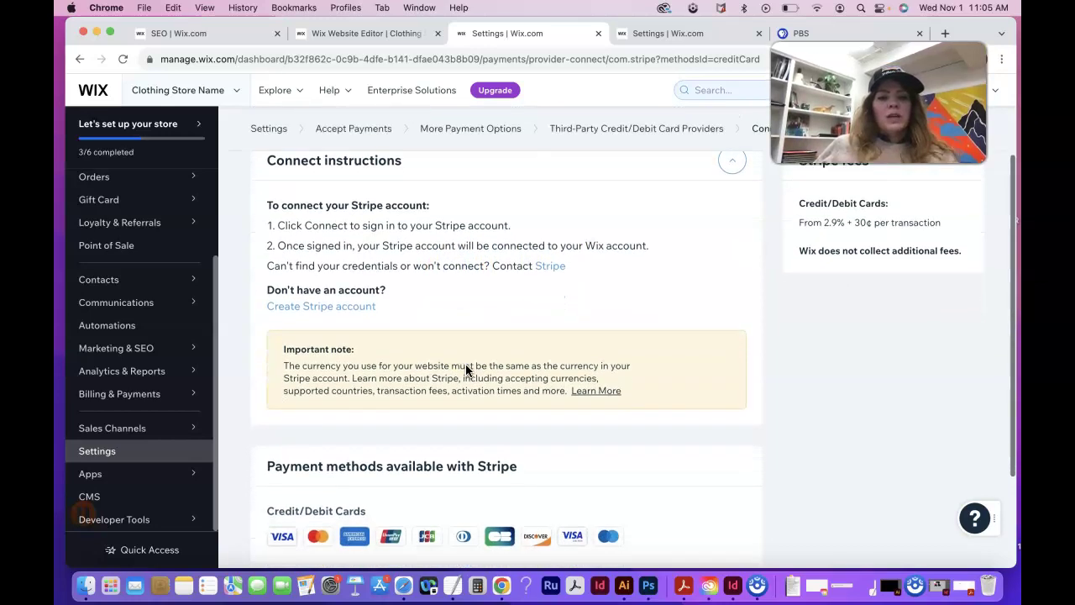
scroll(465, 371, "up", 5)
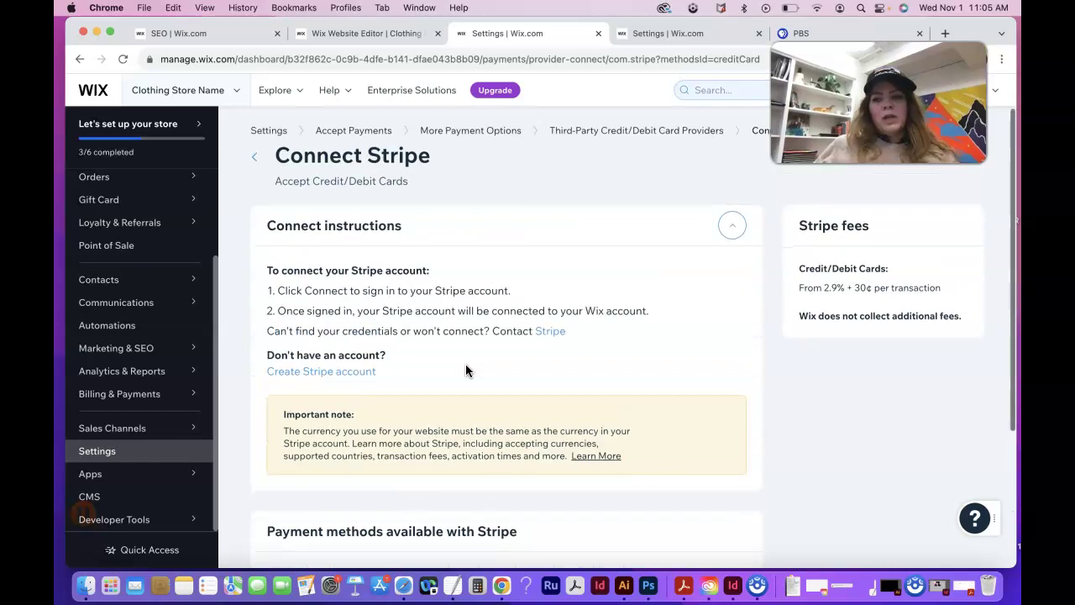
scroll(466, 367, "down", 5)
Launch Stripe's sign-in page for connecting an account, and return to the Accept Payments overview in Wix without signing in.
left_click(727, 477)
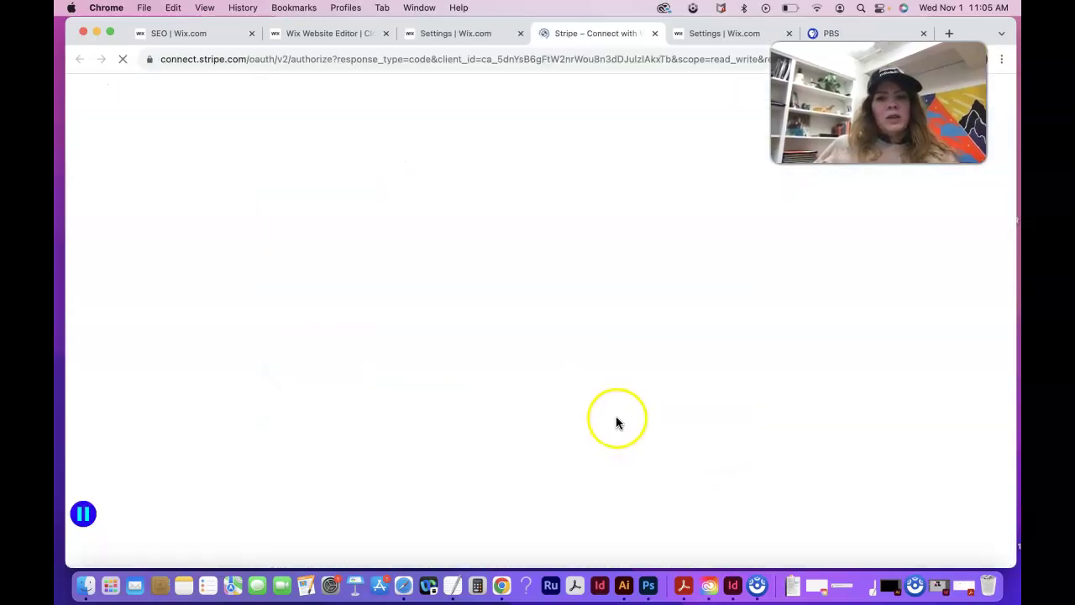
left_click(467, 33)
scroll(508, 243, "up", 5)
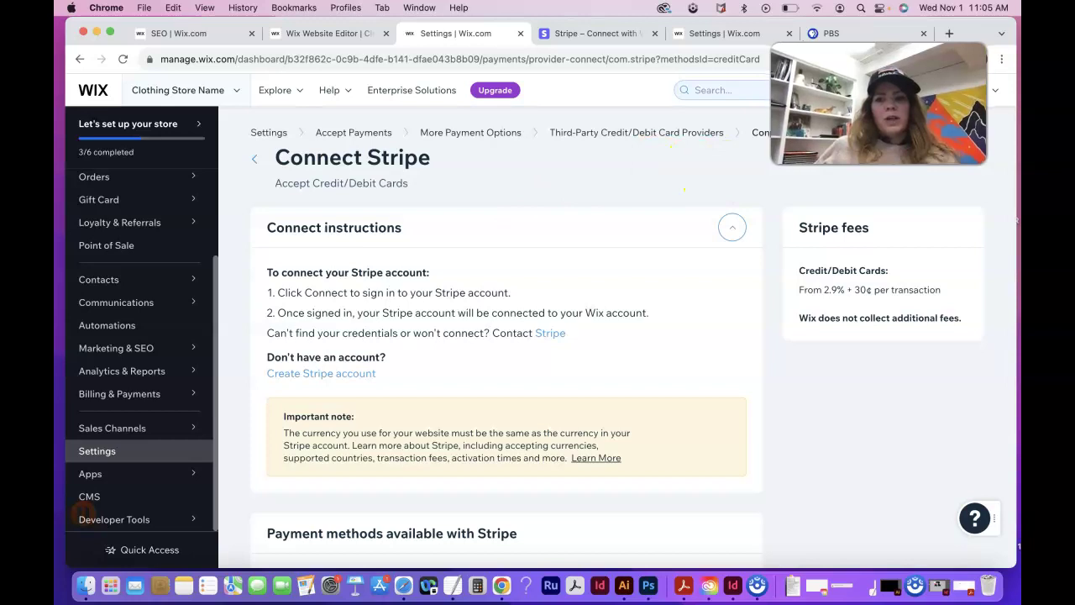
left_click(485, 134)
left_click(349, 135)
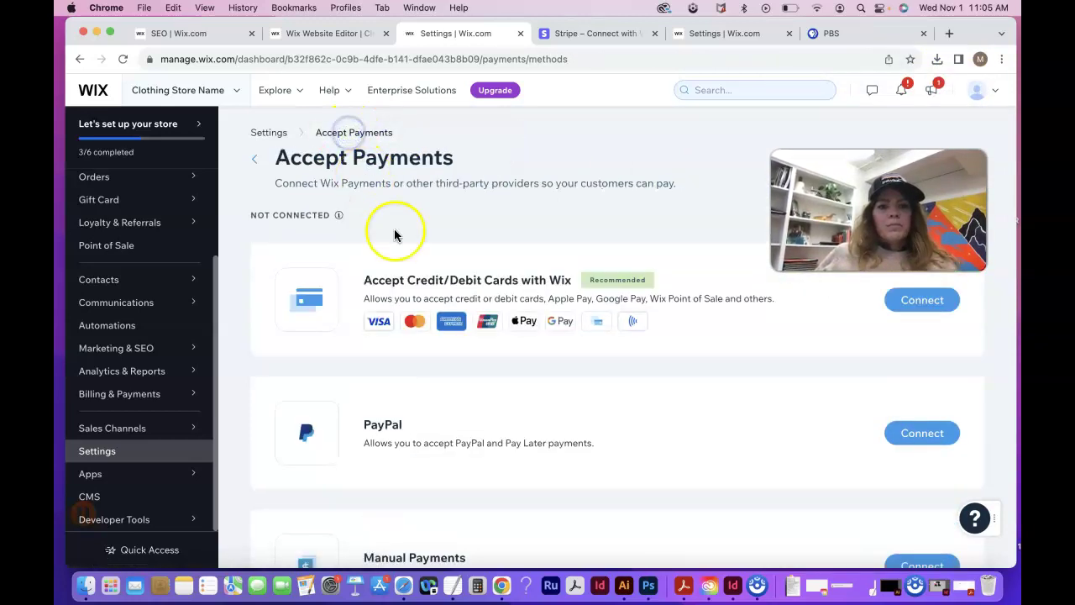
Review the main payment methods on the Accept Payments page, from Wix card payments to PayPal and Manual Payments.
scroll(374, 279, "down", 1)
scroll(374, 279, "down", 1)
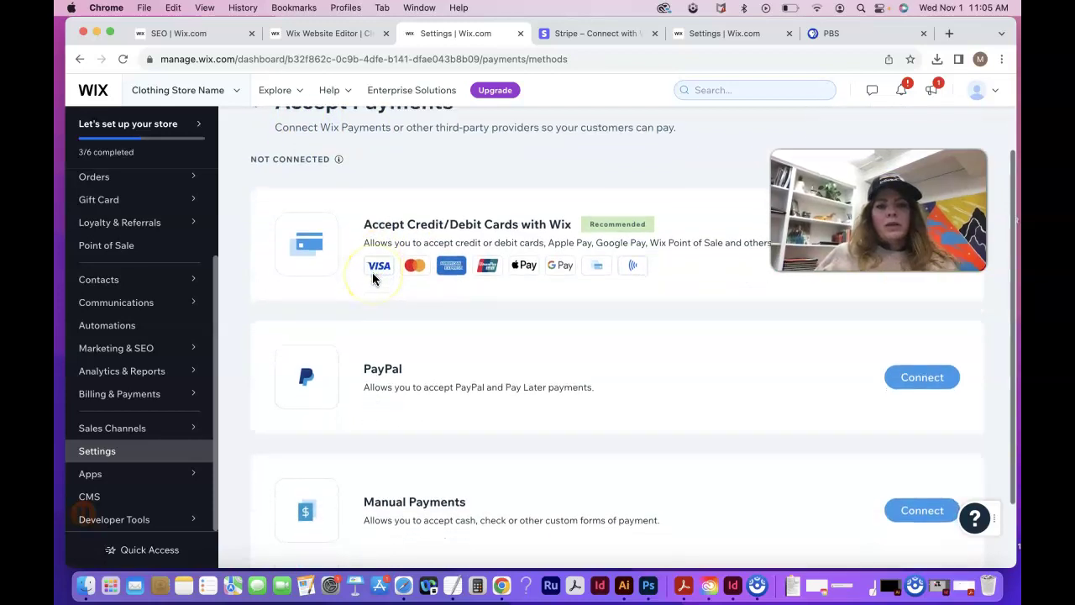
scroll(374, 278, "up", 2)
scroll(373, 278, "down", 1)
scroll(372, 272, "down", 1)
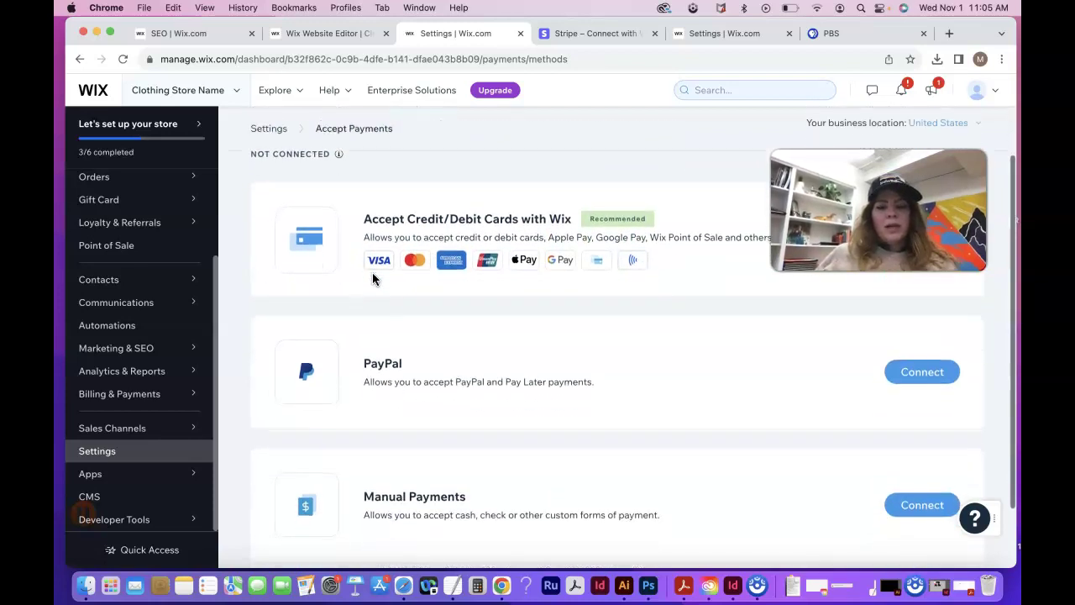
scroll(392, 366, "down", 1)
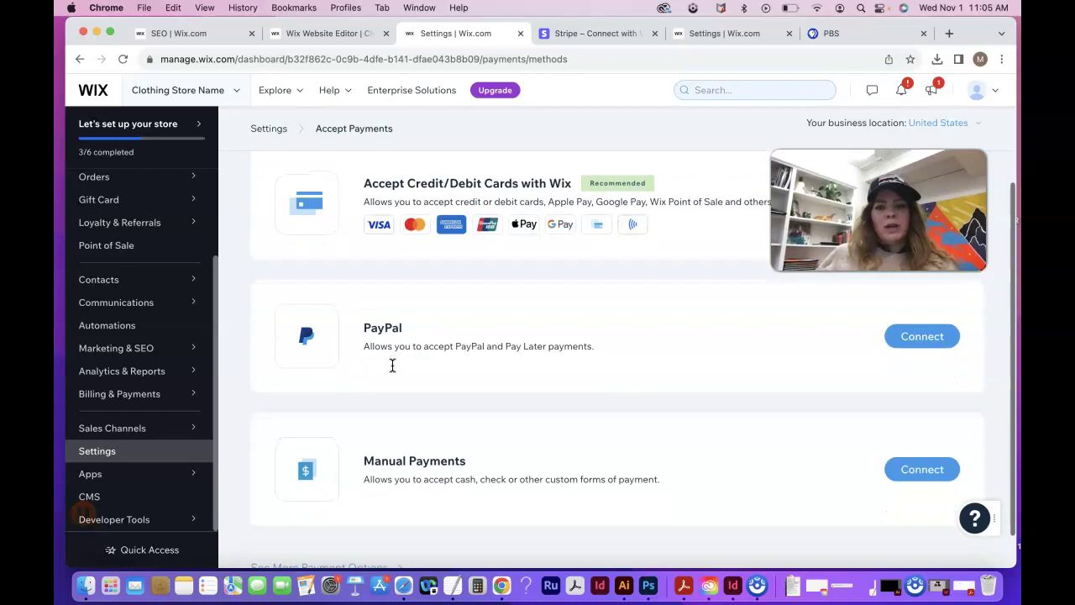
scroll(391, 366, "up", 3)
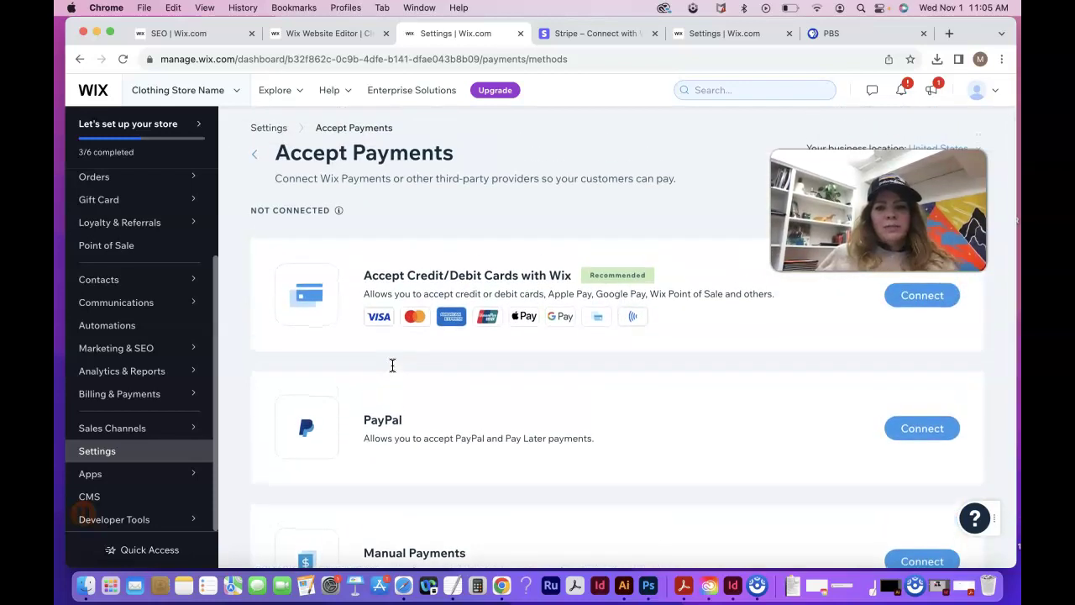
scroll(392, 365, "down", 1)
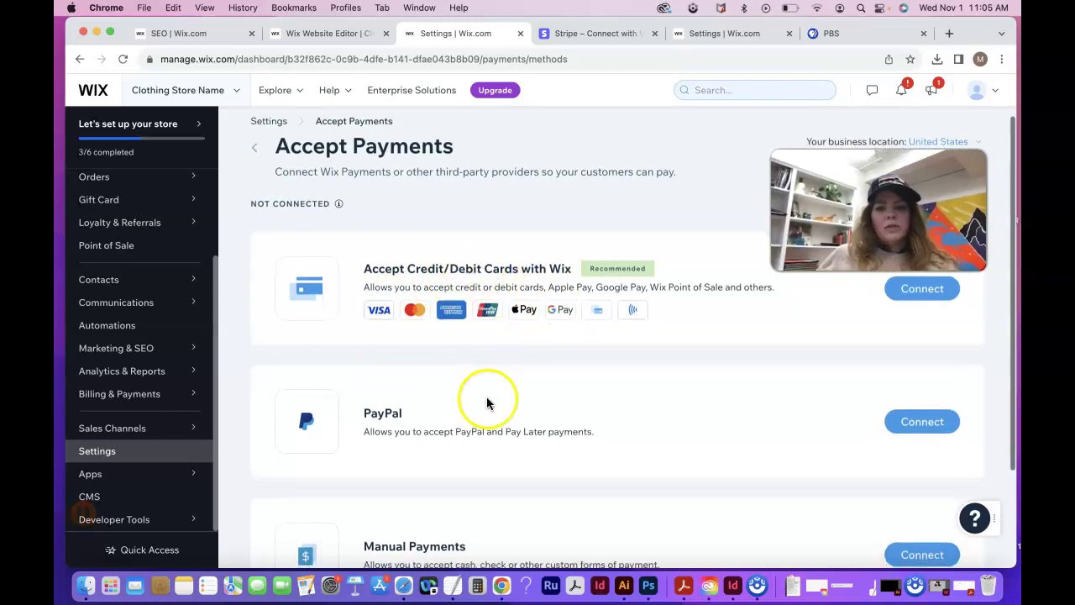
scroll(487, 400, "down", 1)
scroll(592, 376, "down", 3)
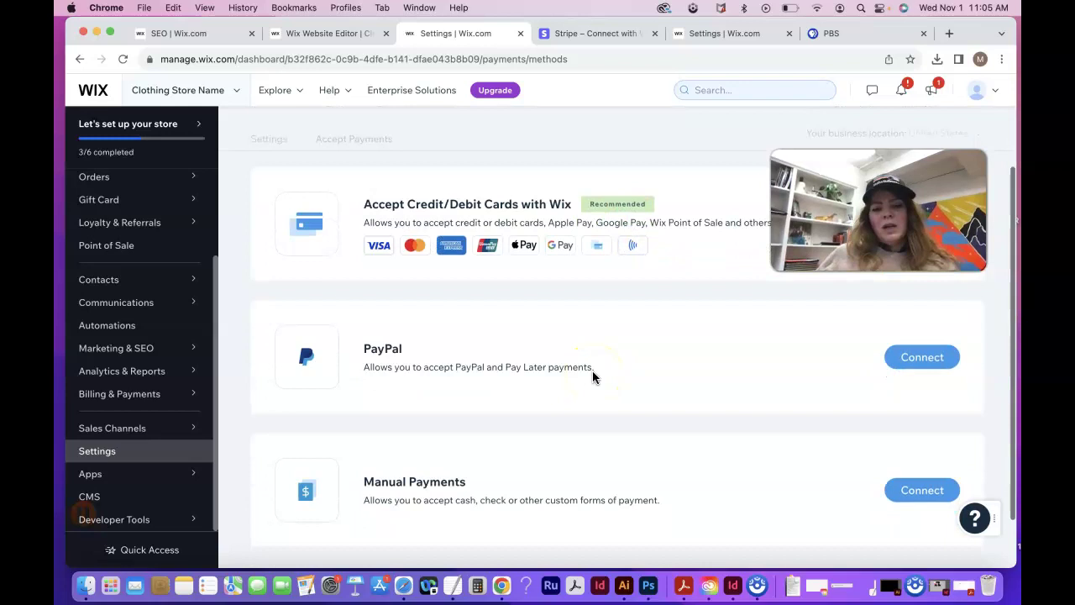
scroll(467, 411, "down", 2)
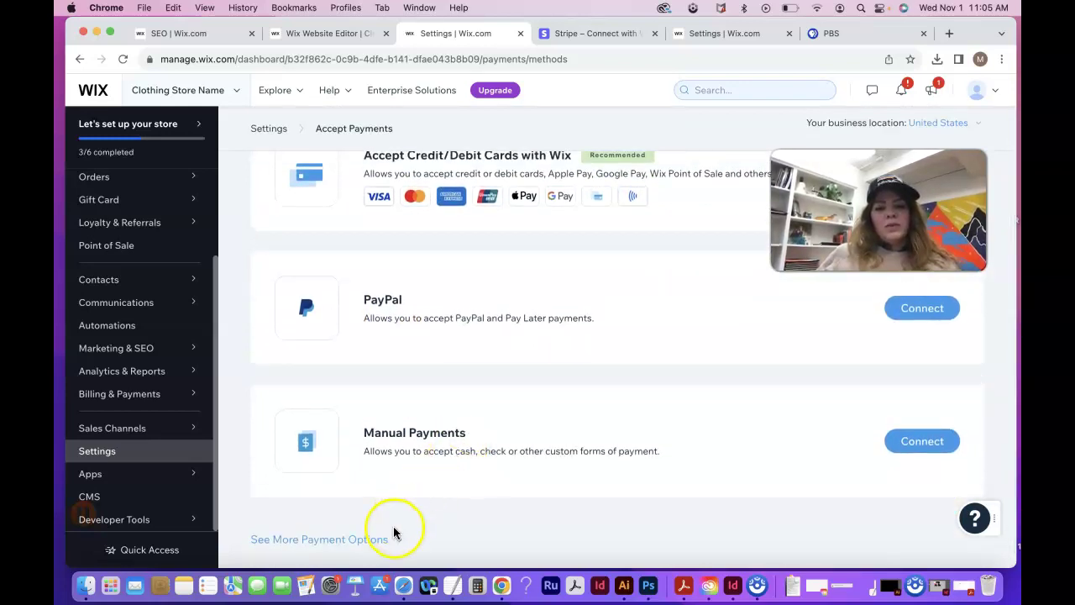
scroll(586, 358, "up", 2)
scroll(586, 358, "up", 2)
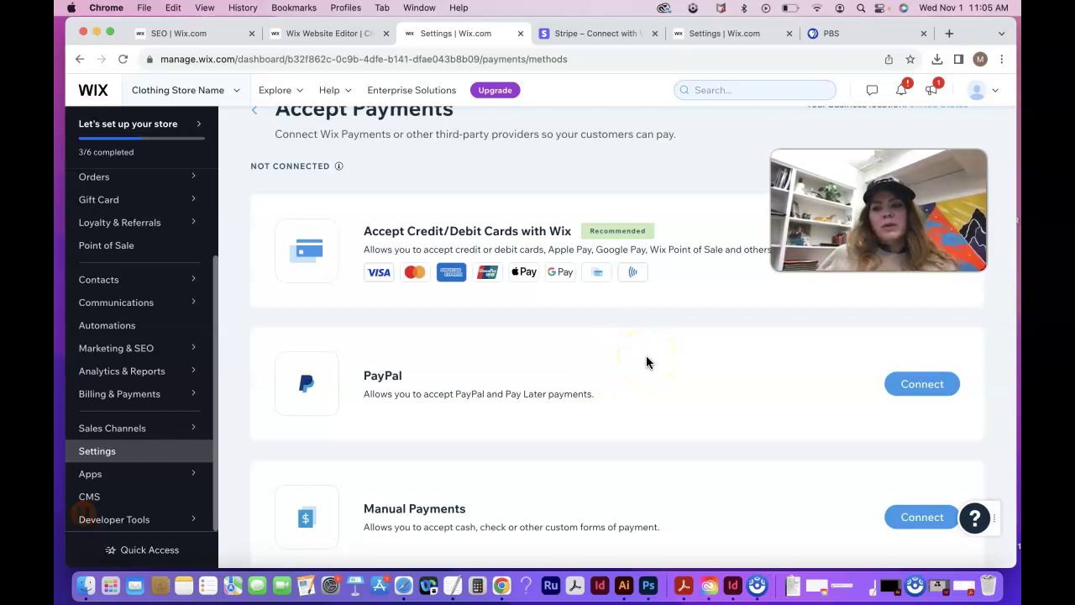
scroll(646, 362, "down", 1)
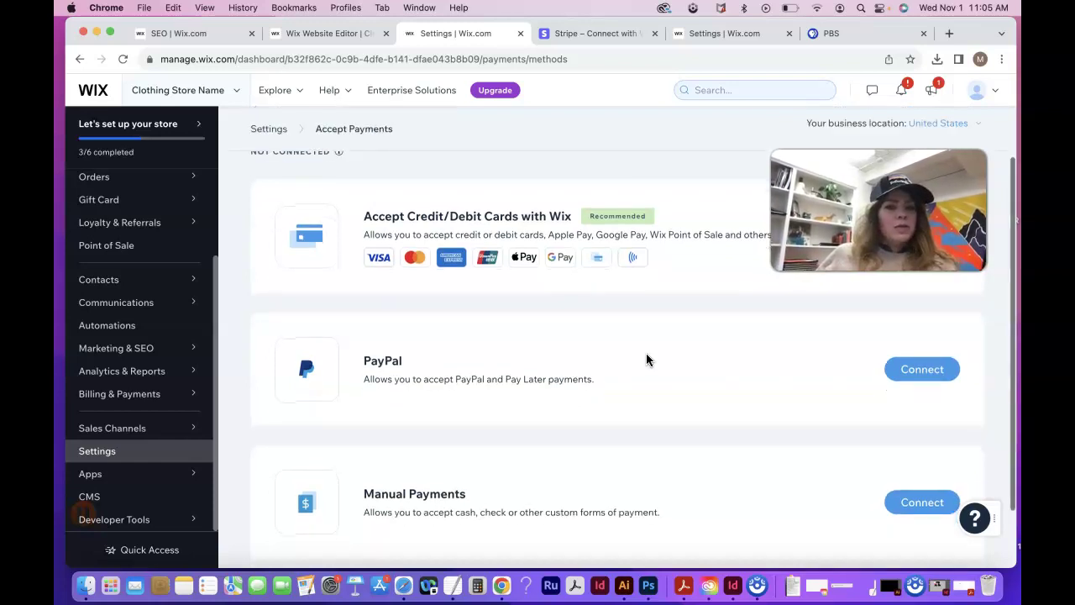
scroll(645, 360, "down", 1)
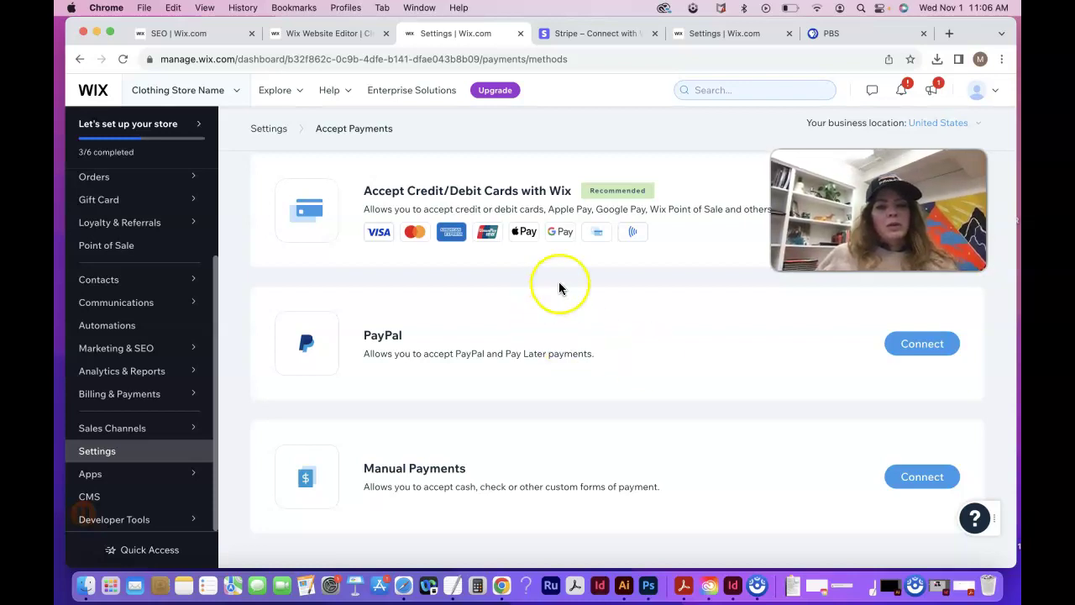
scroll(622, 396, "up", 2)
scroll(623, 395, "up", 1)
scroll(622, 396, "down", 3)
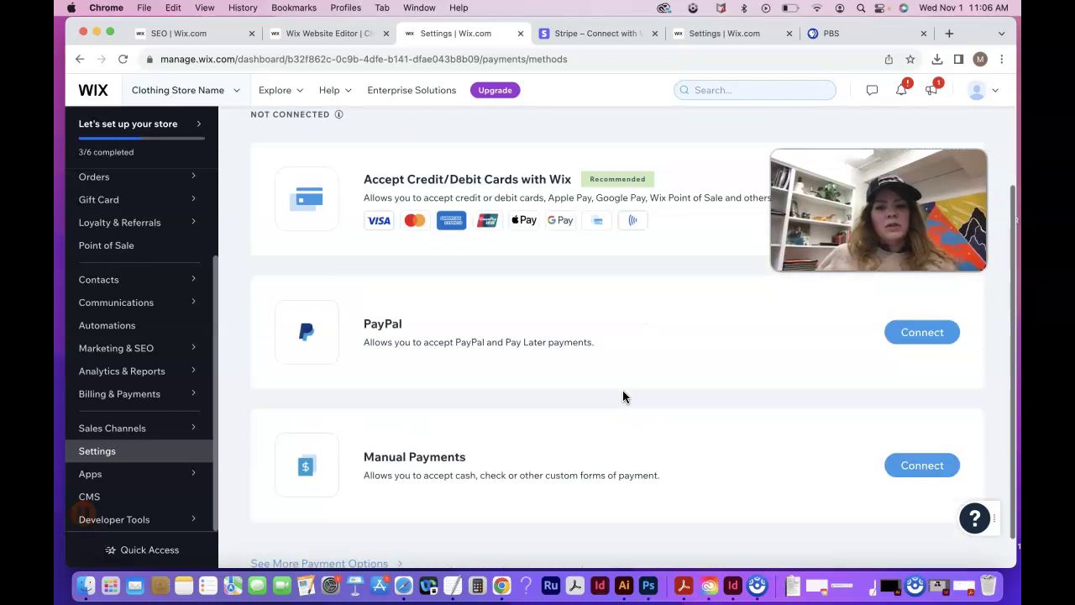
scroll(622, 395, "up", 2)
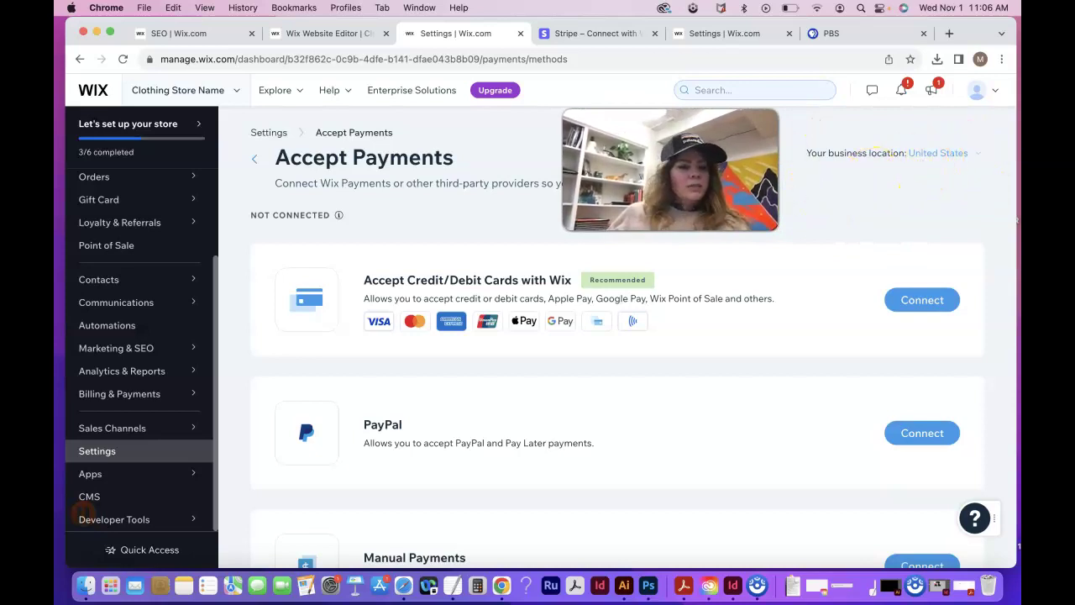
Return to the site's general settings and open the Language & Region settings.
left_click(132, 450)
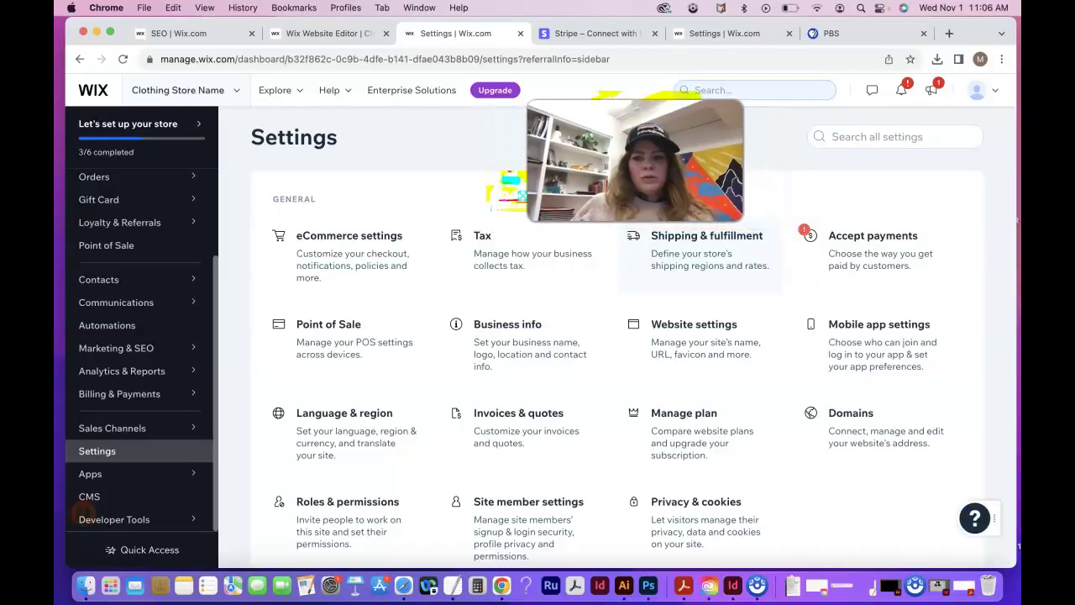
scroll(576, 382, "down", 1)
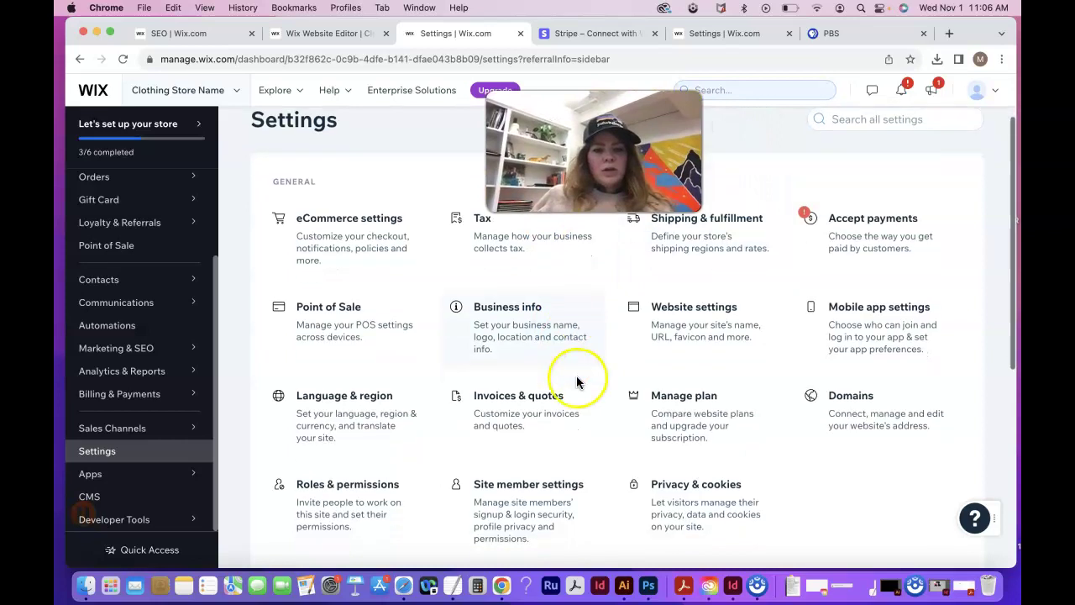
left_click(347, 419)
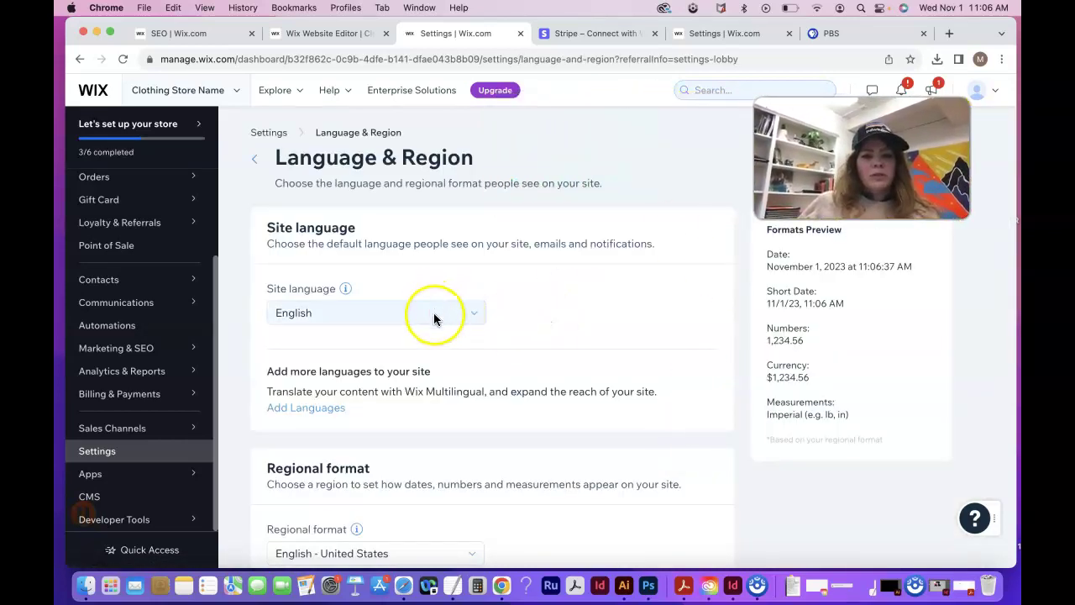
Review the site language and regional format settings, and check the Wix Multilingual app offered for adding languages before returning.
scroll(442, 362, "down", 3)
scroll(445, 369, "down", 2)
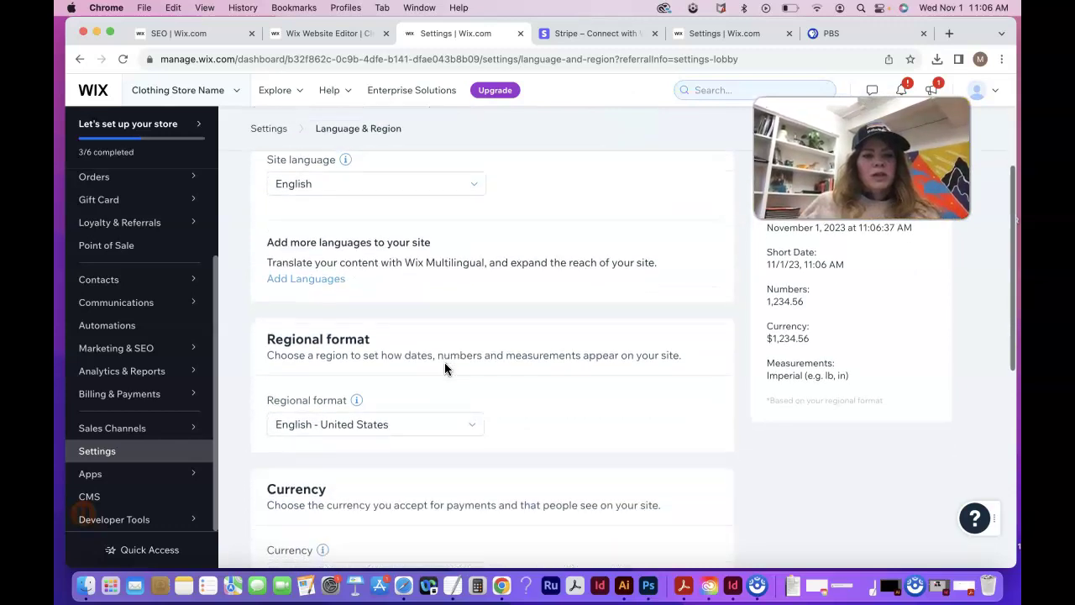
left_click(316, 280)
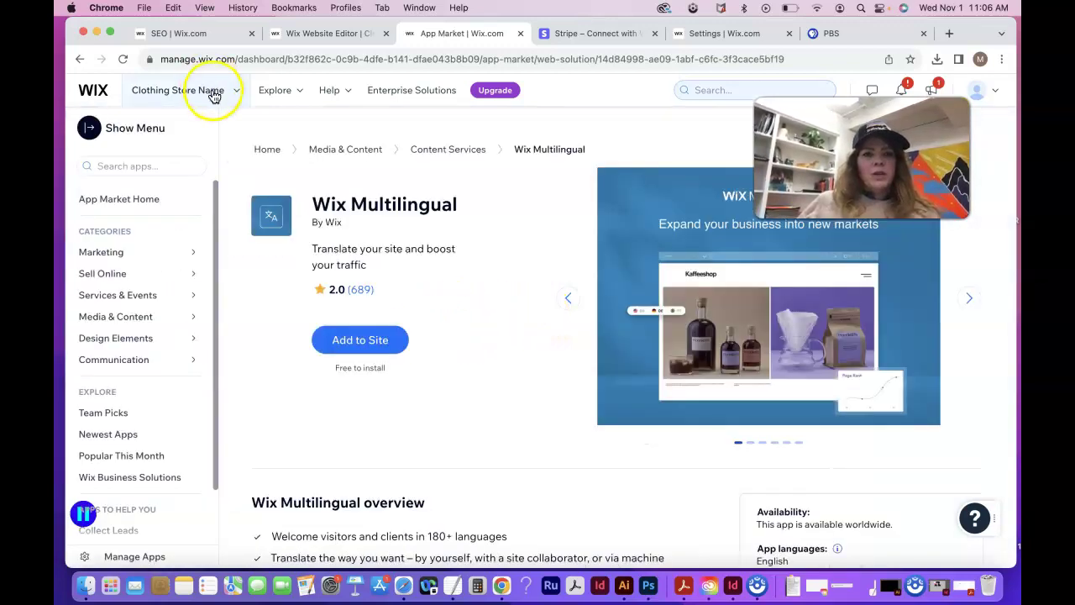
left_click(80, 59)
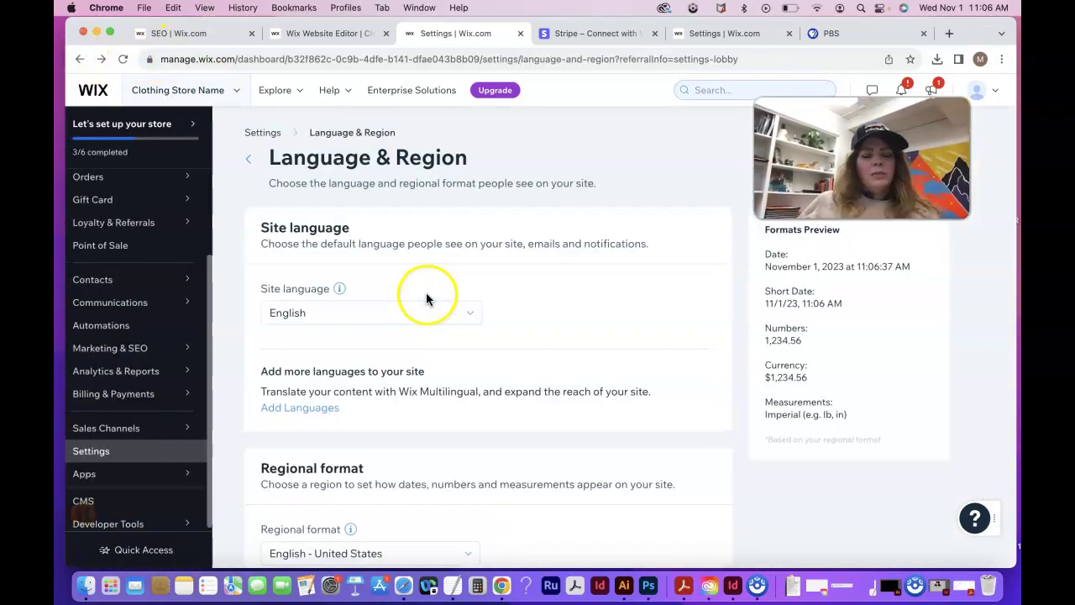
Review the regional format, currency, time zone and account language options on the Language & Region page.
scroll(451, 365, "down", 3)
scroll(451, 362, "down", 2)
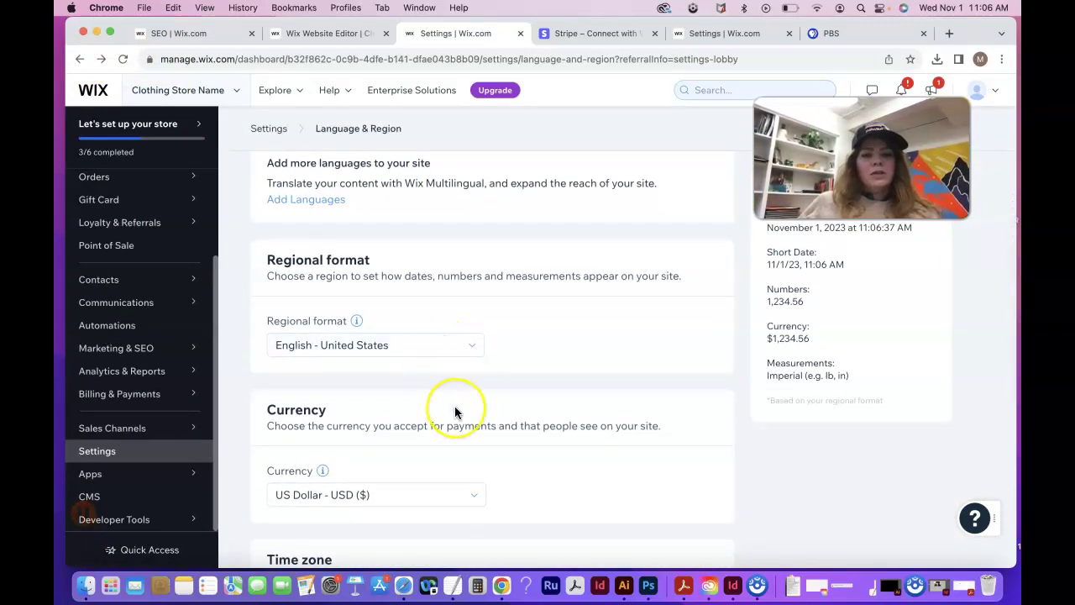
scroll(455, 407, "down", 4)
scroll(429, 431, "down", 3)
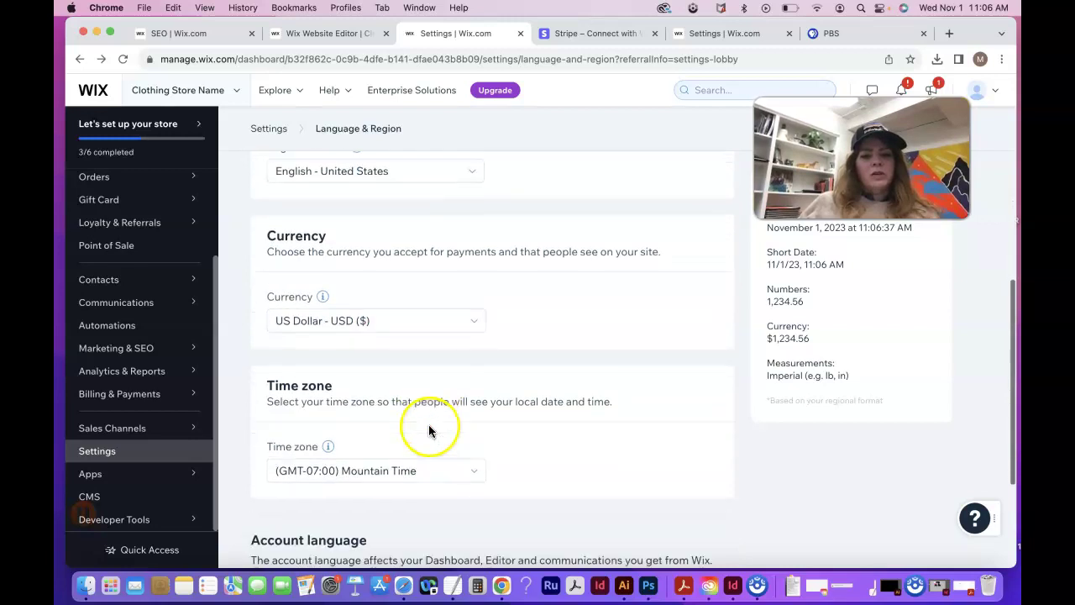
scroll(455, 498, "down", 3)
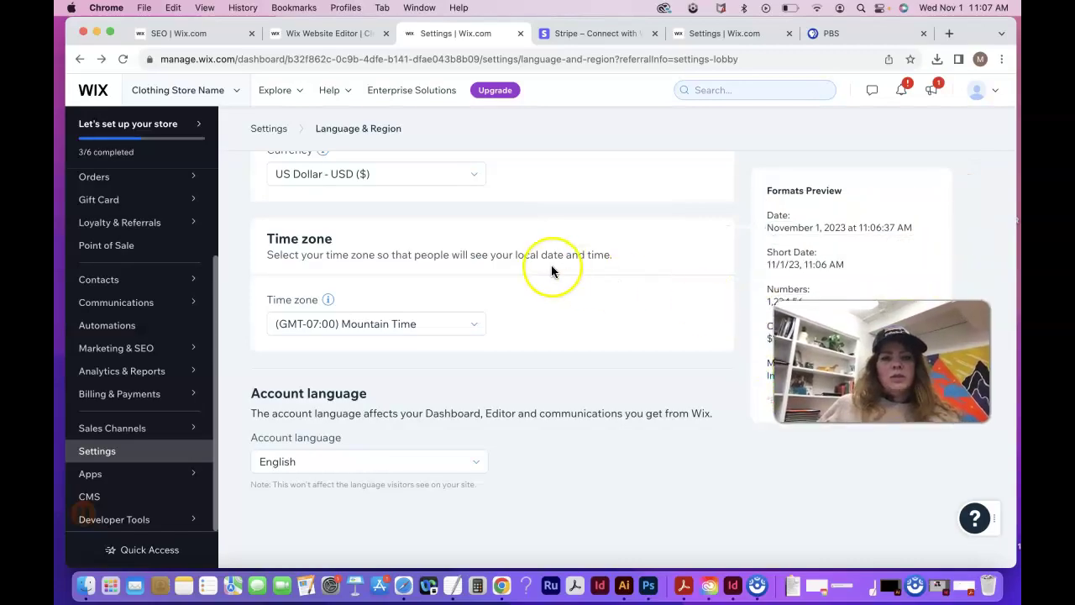
scroll(516, 307, "down", 1)
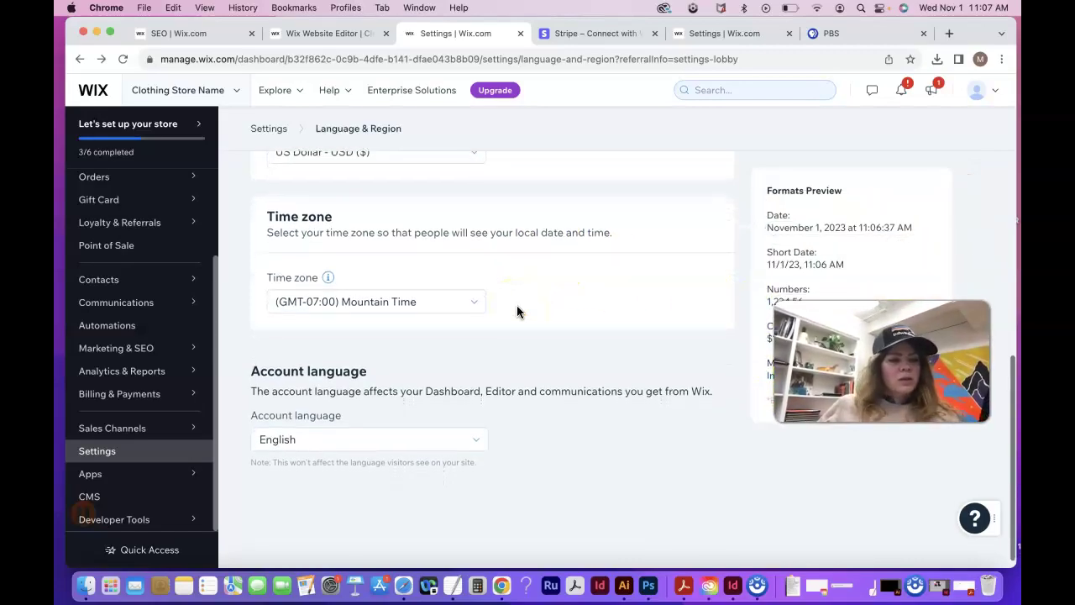
scroll(516, 311, "down", 1)
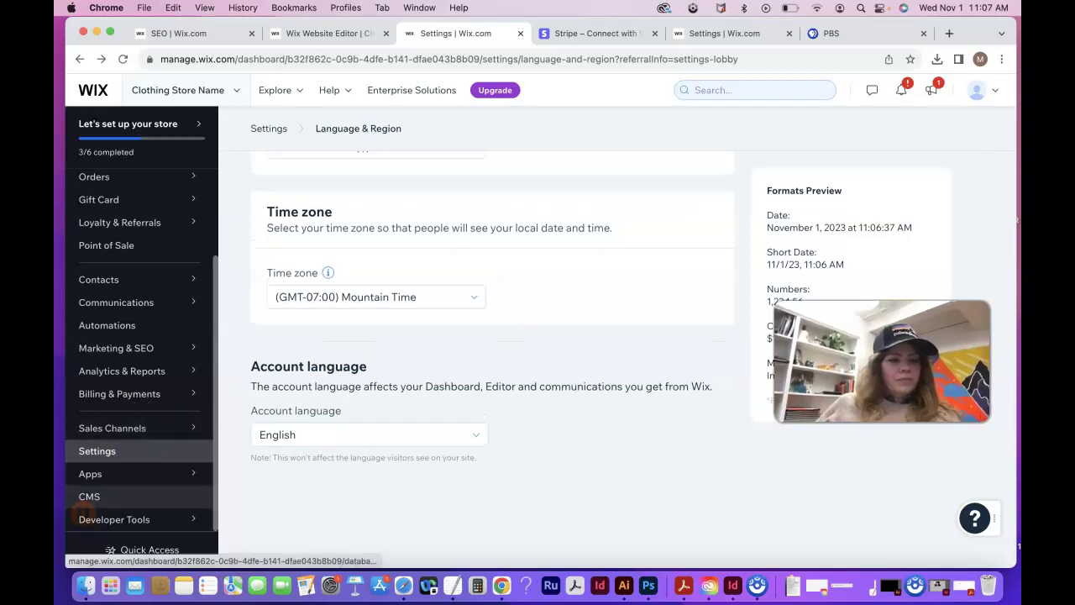
Return to the site's general settings and open the eCommerce settings.
left_click(97, 450)
scroll(517, 429, "down", 1)
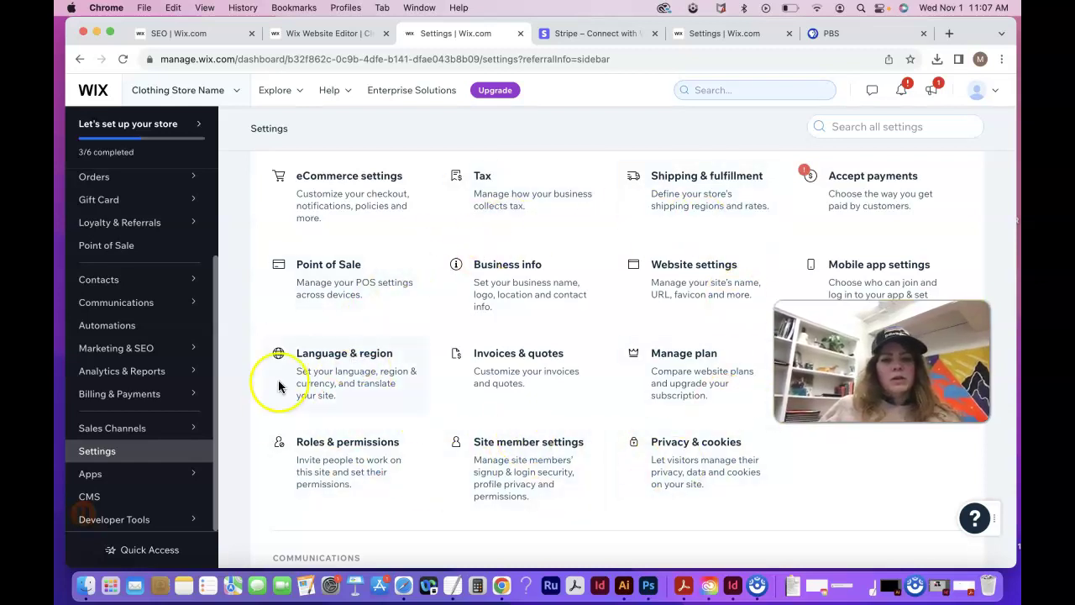
left_click(344, 199)
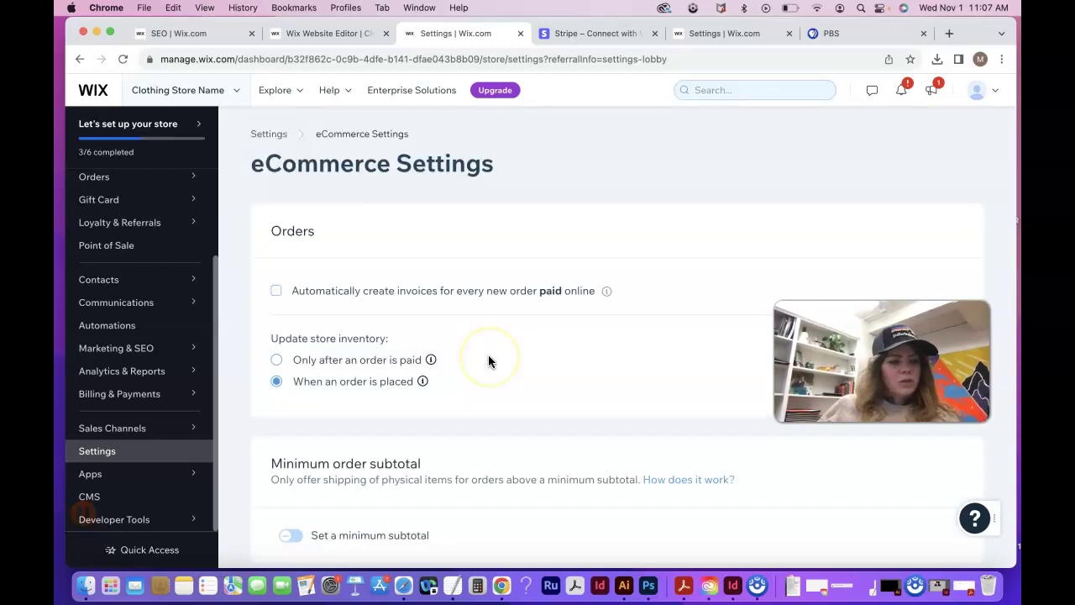
Turn on automatic invoices for every new order paid online, and update store inventory only after an order is paid.
scroll(523, 372, "down", 1)
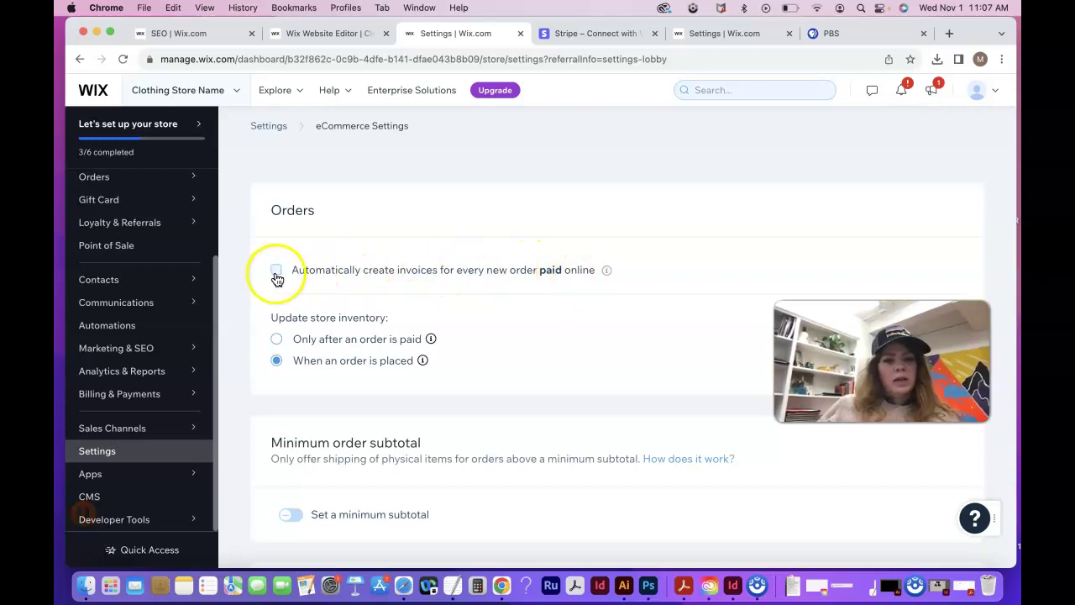
scroll(463, 383, "down", 1)
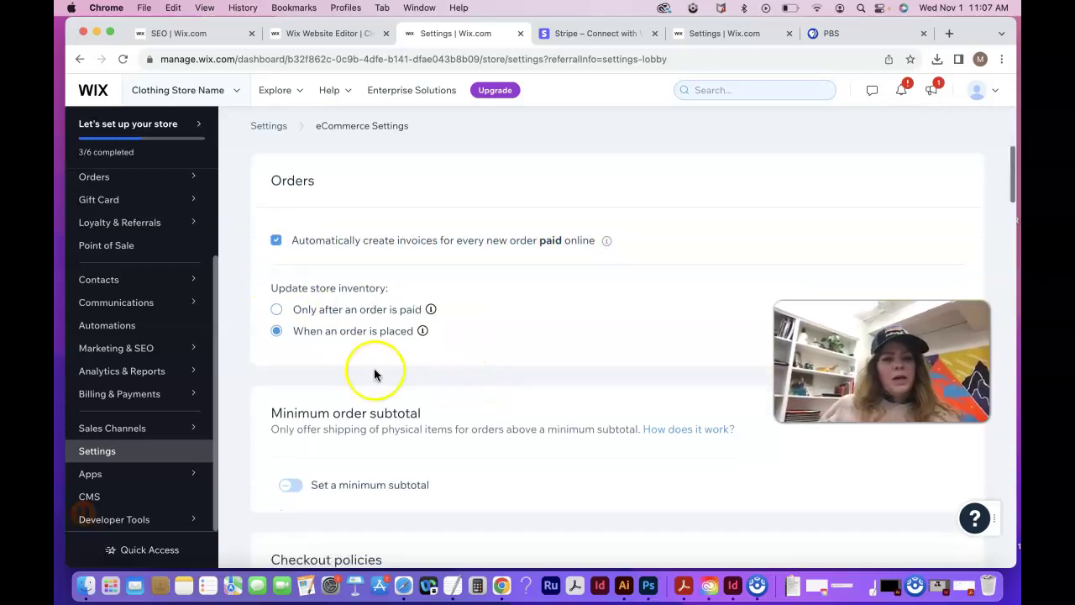
left_click(280, 310)
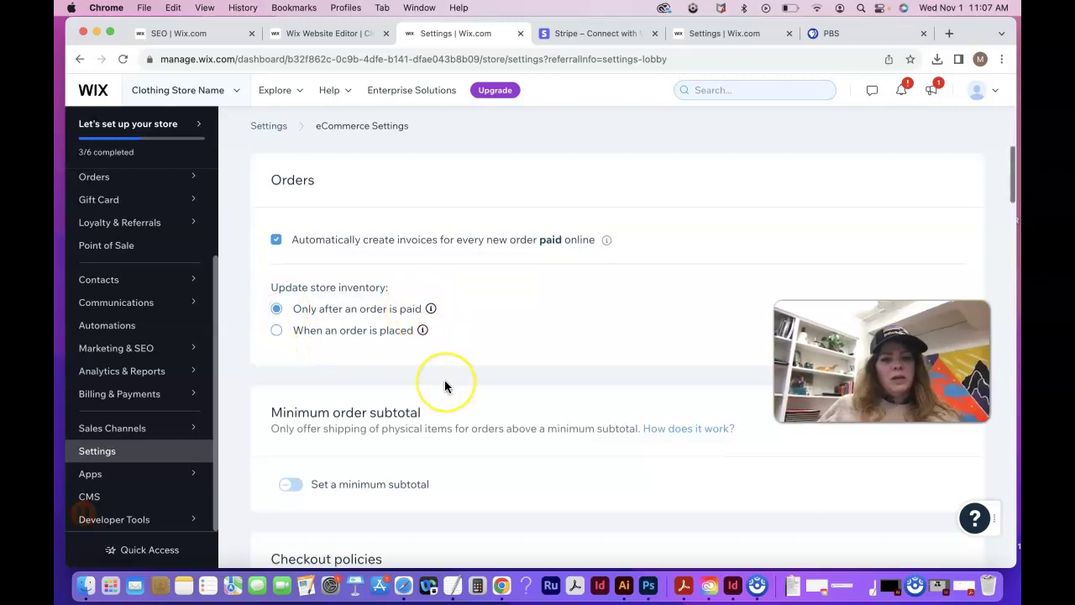
Examine the Minimum order subtotal option and highlight its description about shipping physical items.
scroll(444, 382, "down", 3)
scroll(444, 384, "down", 3)
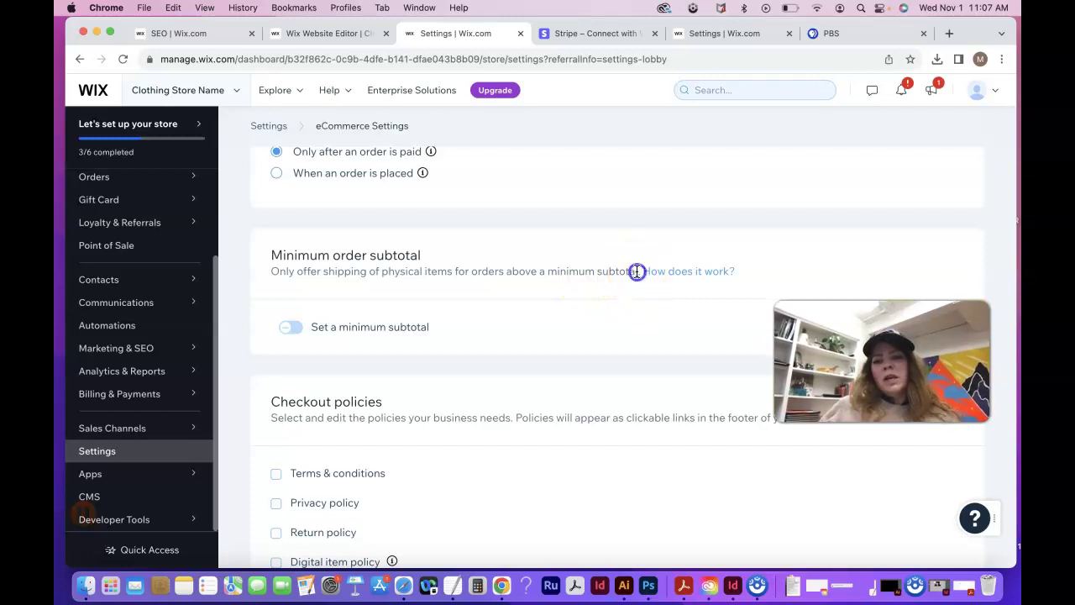
left_click_drag(542, 266, 261, 273)
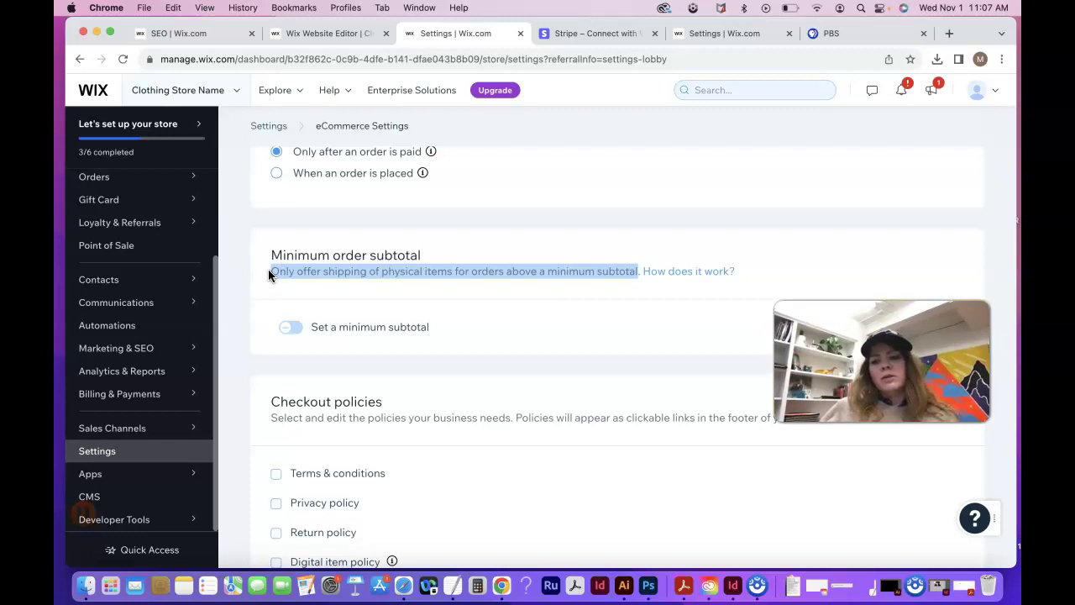
left_click(313, 327)
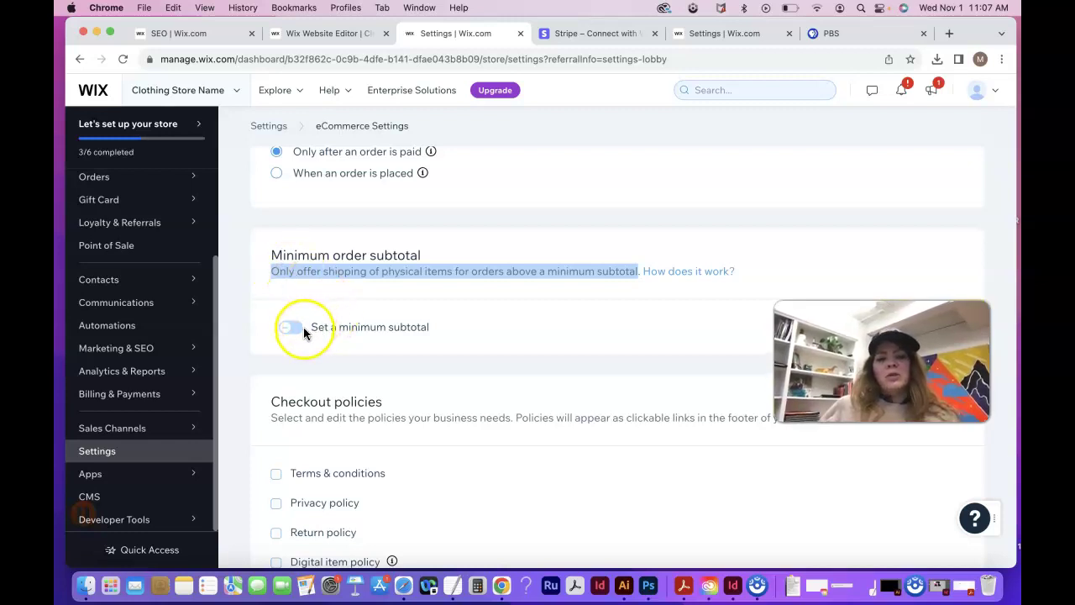
scroll(346, 359, "down", 1)
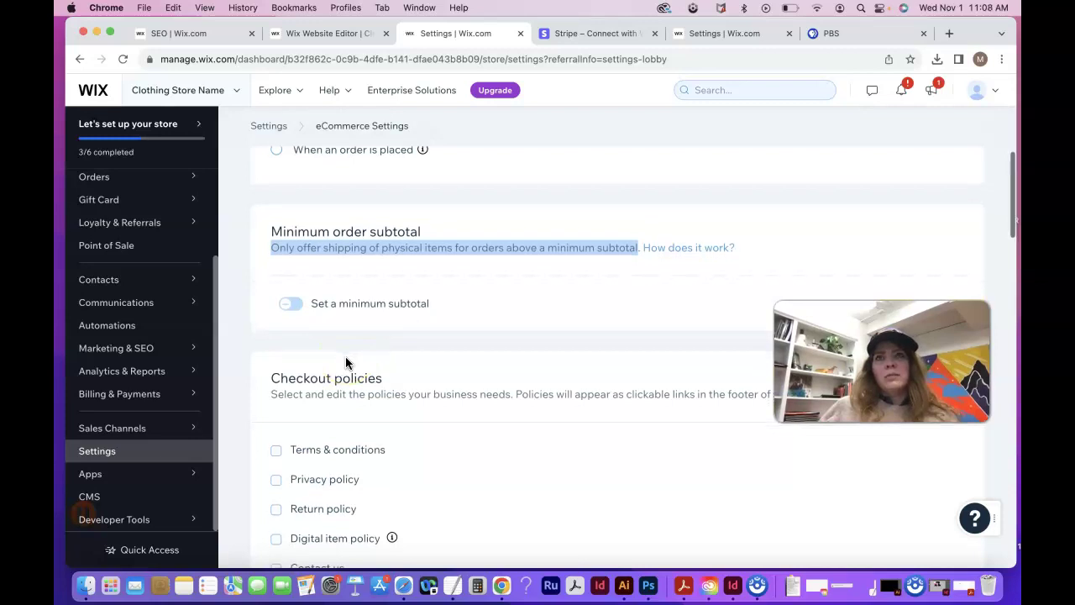
scroll(345, 362, "down", 1)
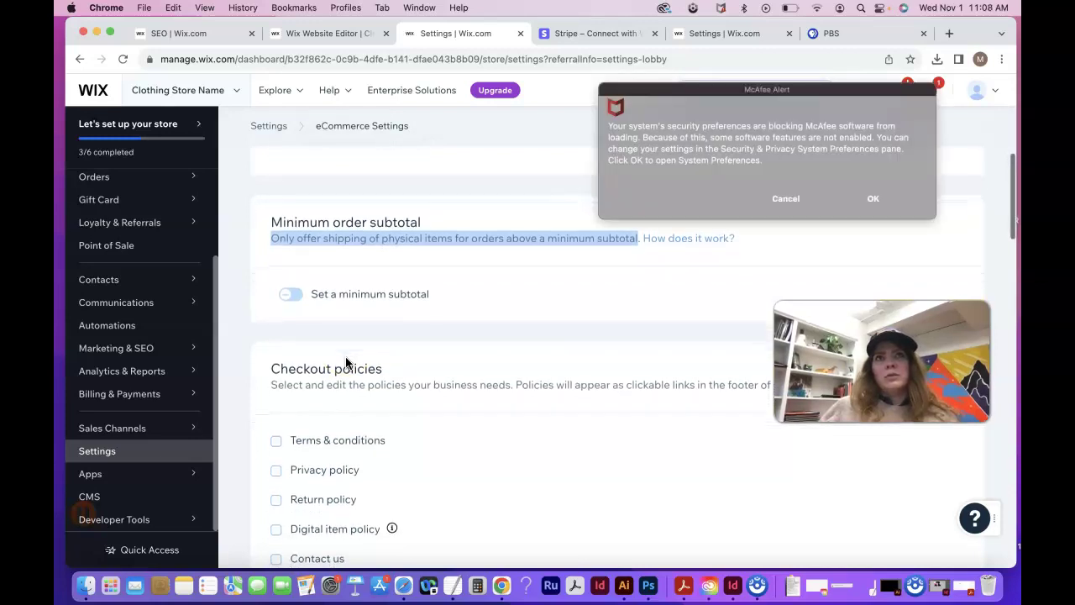
Dismiss the McAfee alert without opening System Preferences, and clear the highlighted text in the eCommerce settings.
left_click(782, 197)
left_click(609, 284)
left_click(457, 293)
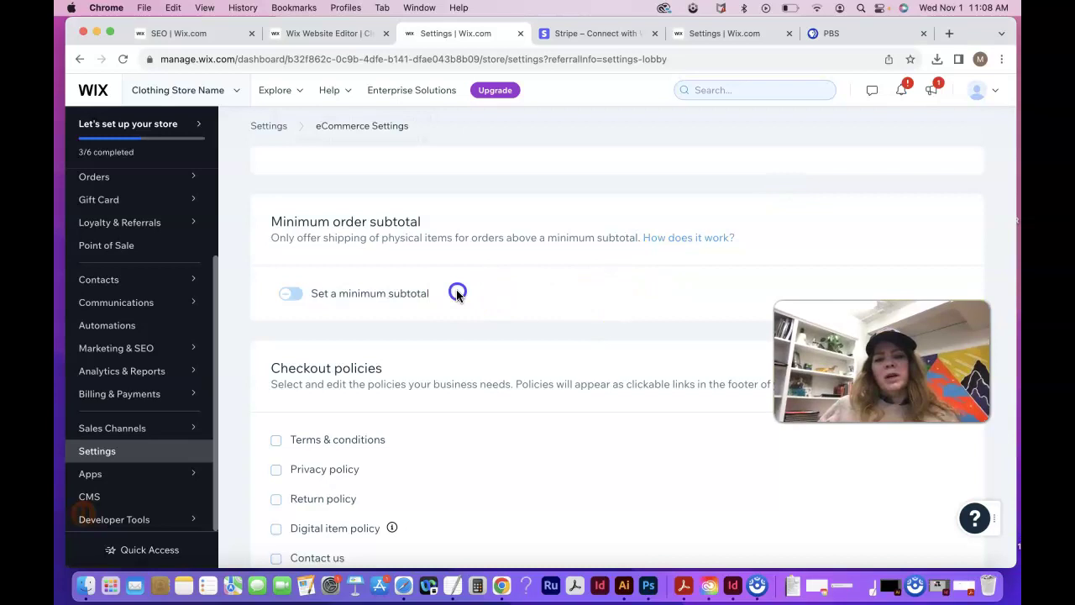
Review the checkout policies that can be shown as links in the checkout footer.
scroll(441, 314, "down", 3)
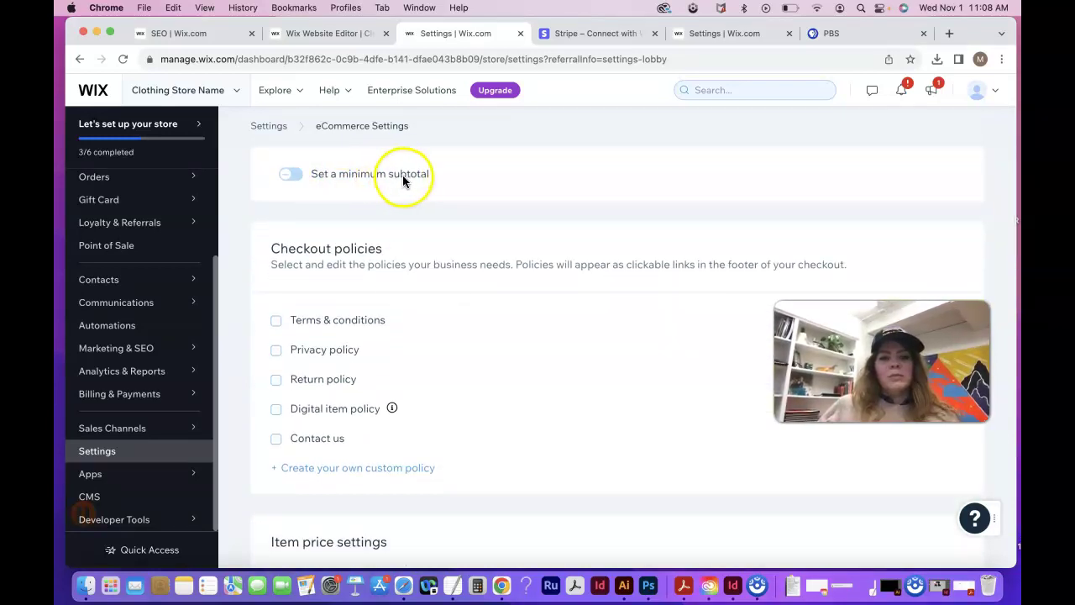
scroll(437, 350, "down", 2)
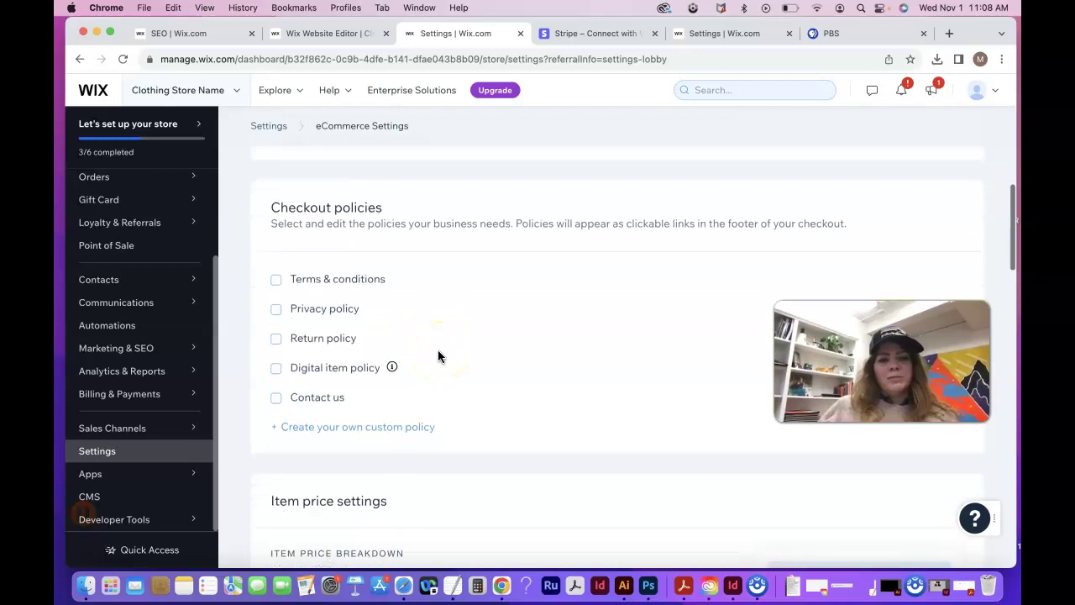
scroll(438, 349, "down", 1)
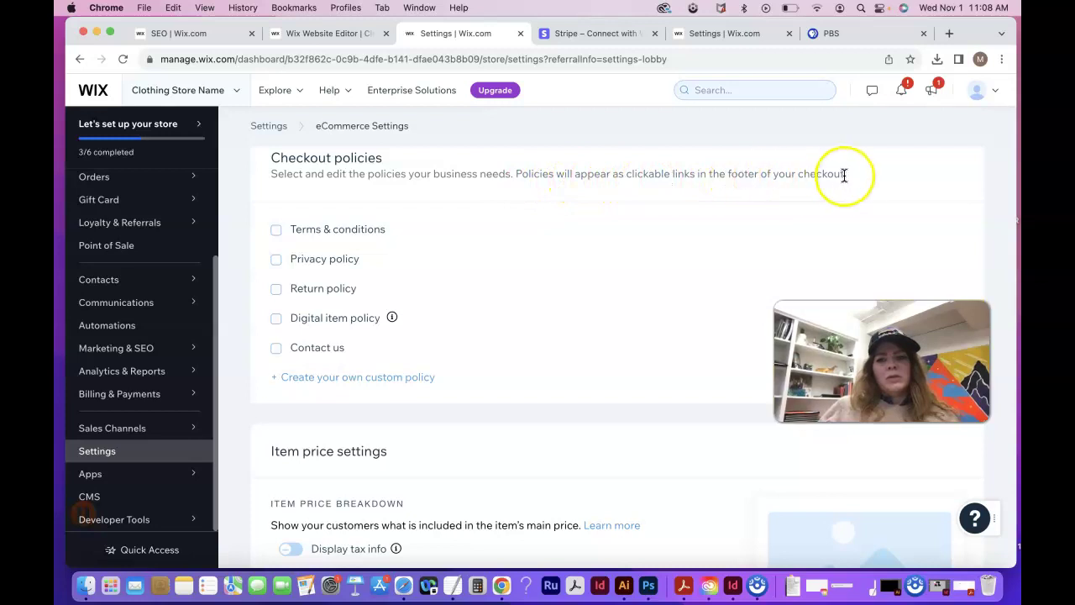
scroll(543, 293, "down", 1)
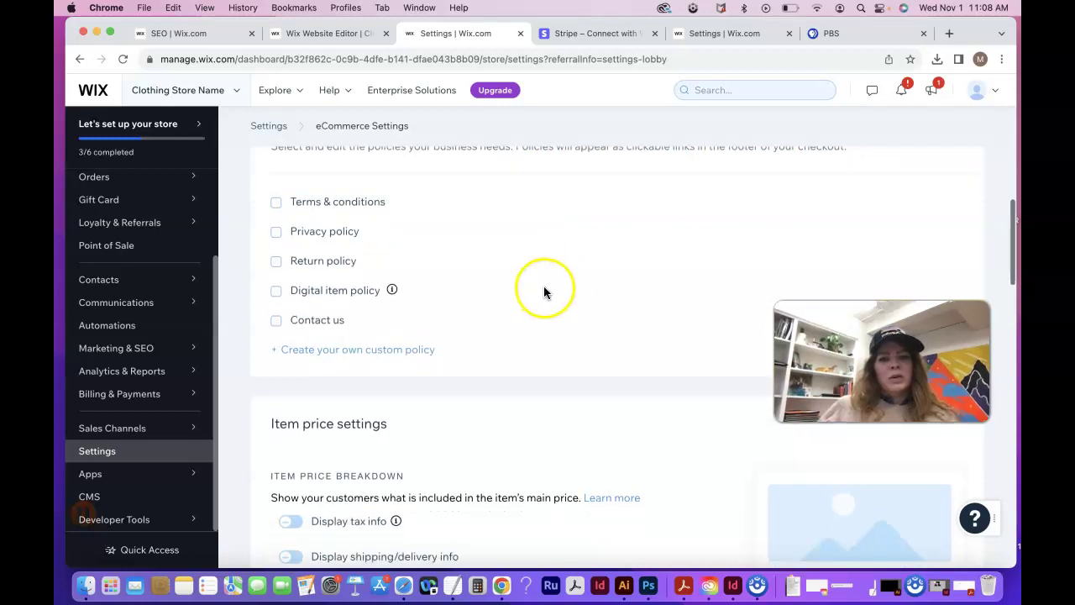
Enable the Terms & conditions and Privacy policy checkout policies to check their text boxes, and disable both again.
left_click(277, 197)
left_click(318, 230)
left_click(277, 292)
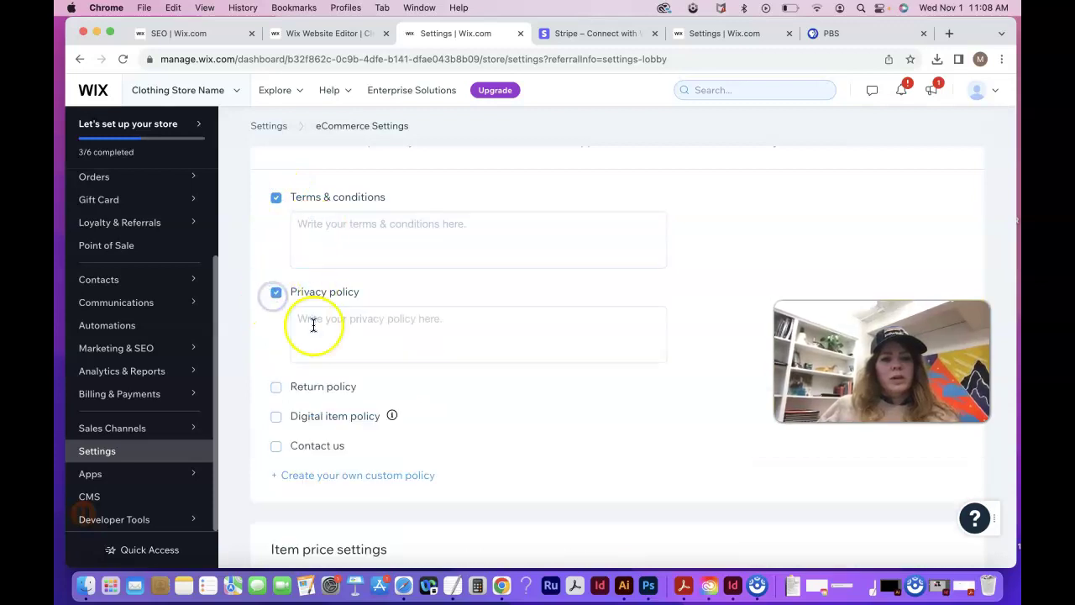
left_click(276, 293)
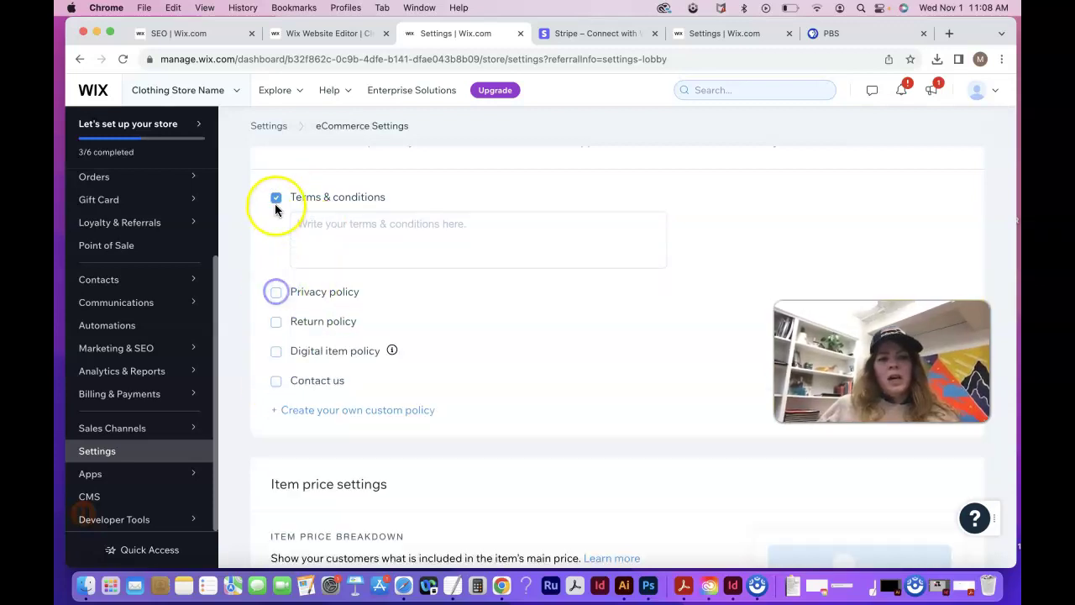
left_click(276, 198)
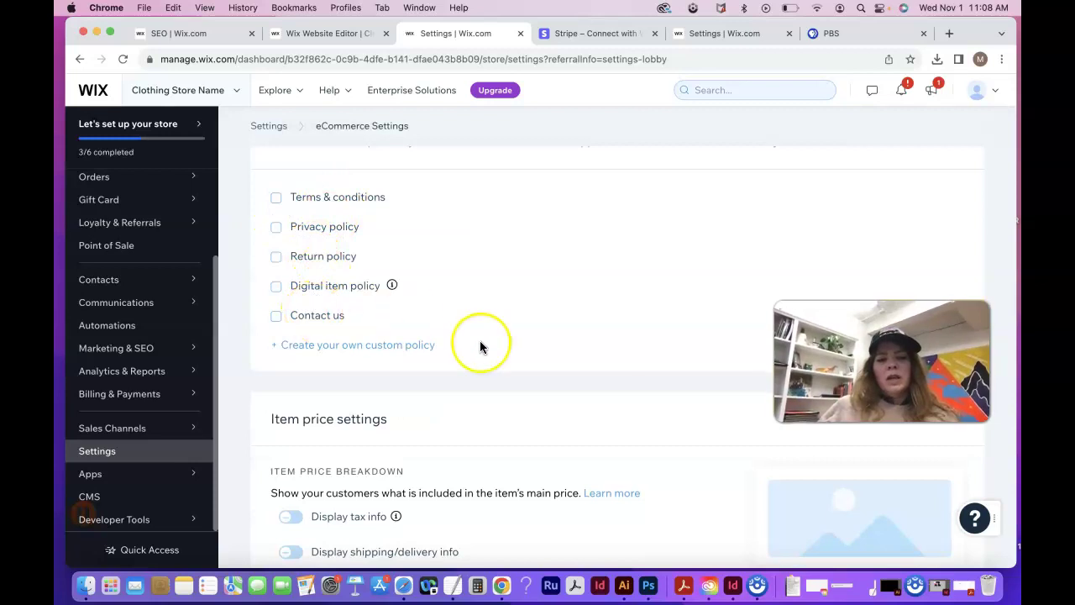
Review the item price settings, covering the price breakdown for tax and shipping and the price range display.
scroll(480, 344, "down", 2)
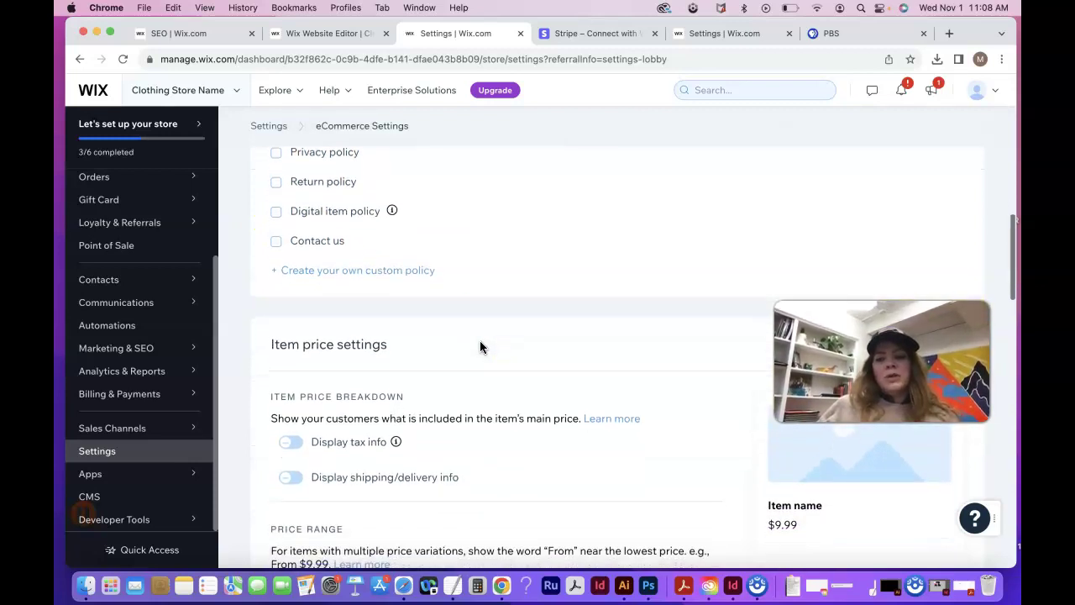
scroll(480, 345, "down", 4)
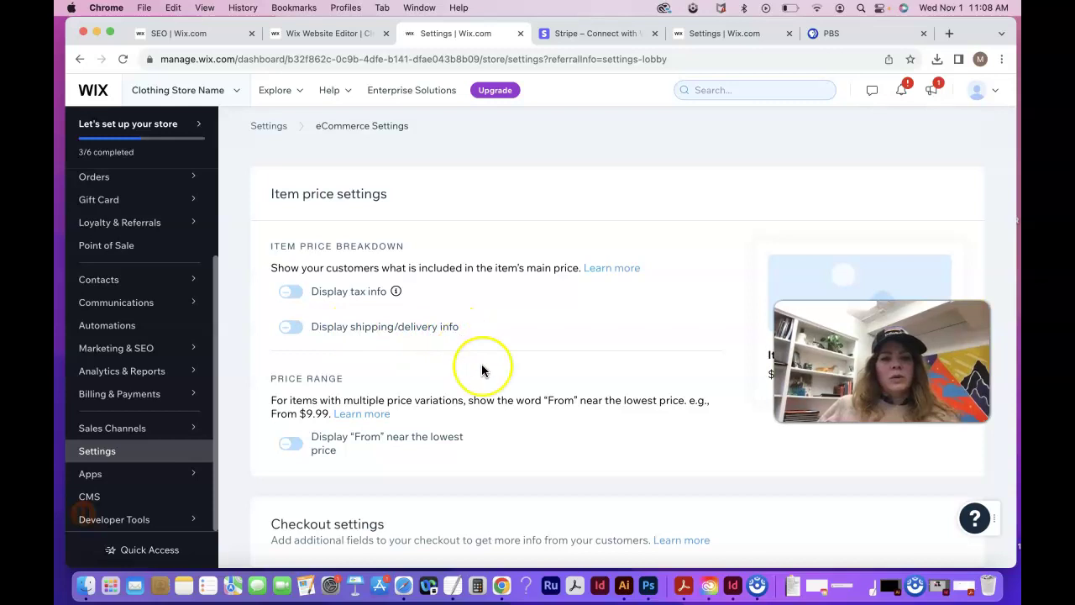
scroll(482, 365, "down", 3)
scroll(481, 369, "down", 3)
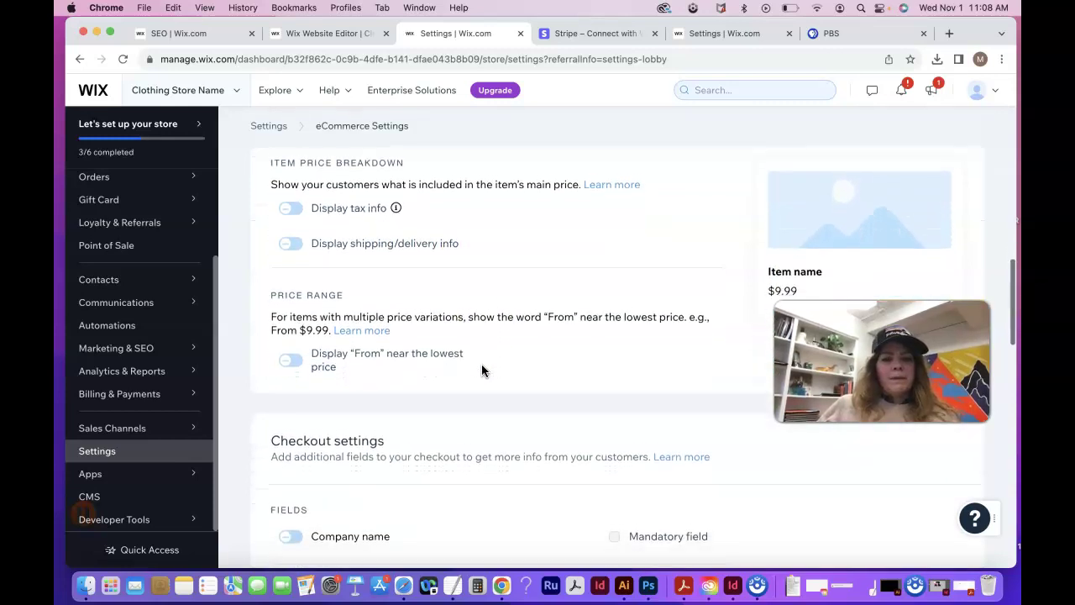
scroll(483, 370, "down", 2)
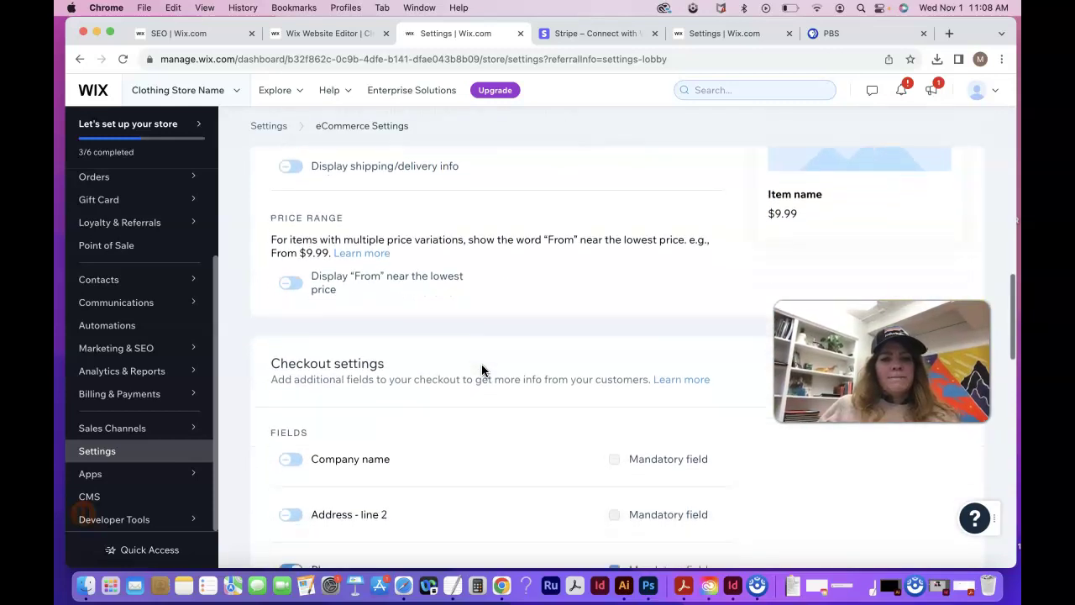
scroll(481, 370, "down", 1)
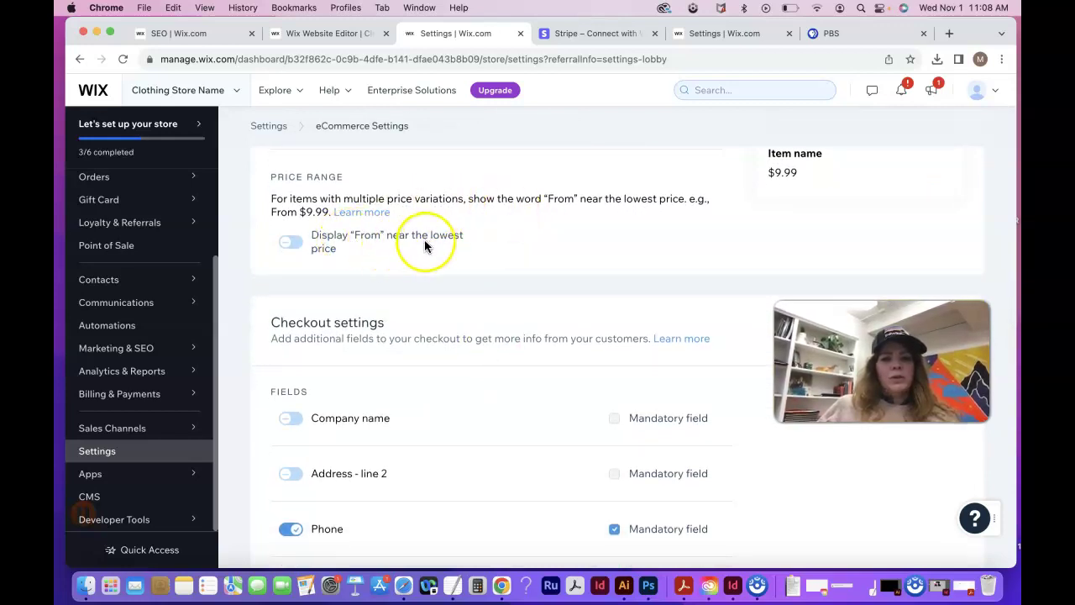
Review the additional checkout fields and their mandatory options, from company name to phone and additional info.
scroll(382, 304, "down", 5)
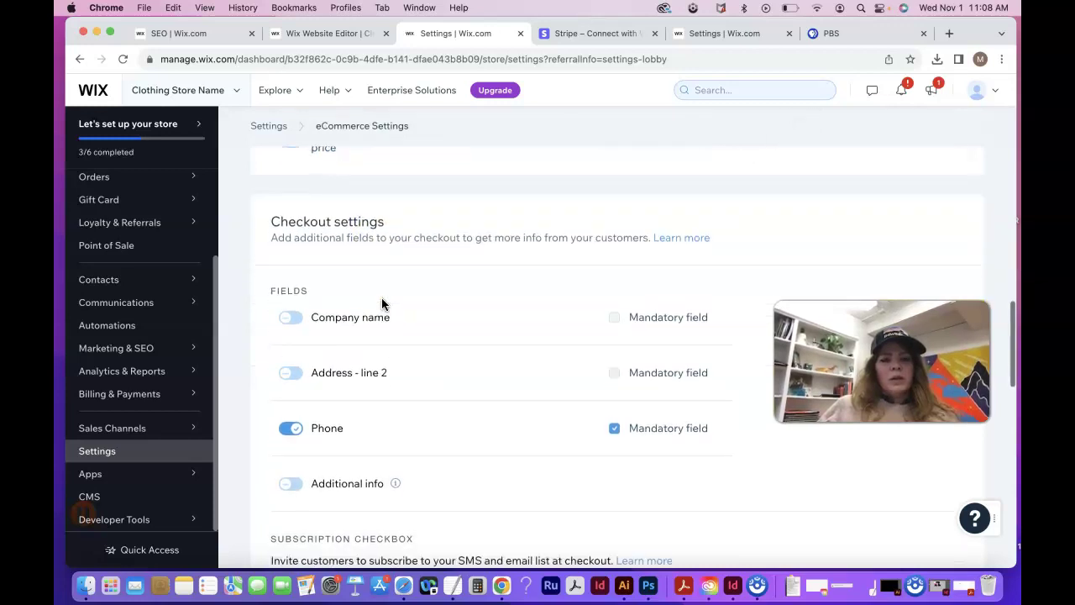
scroll(382, 304, "down", 2)
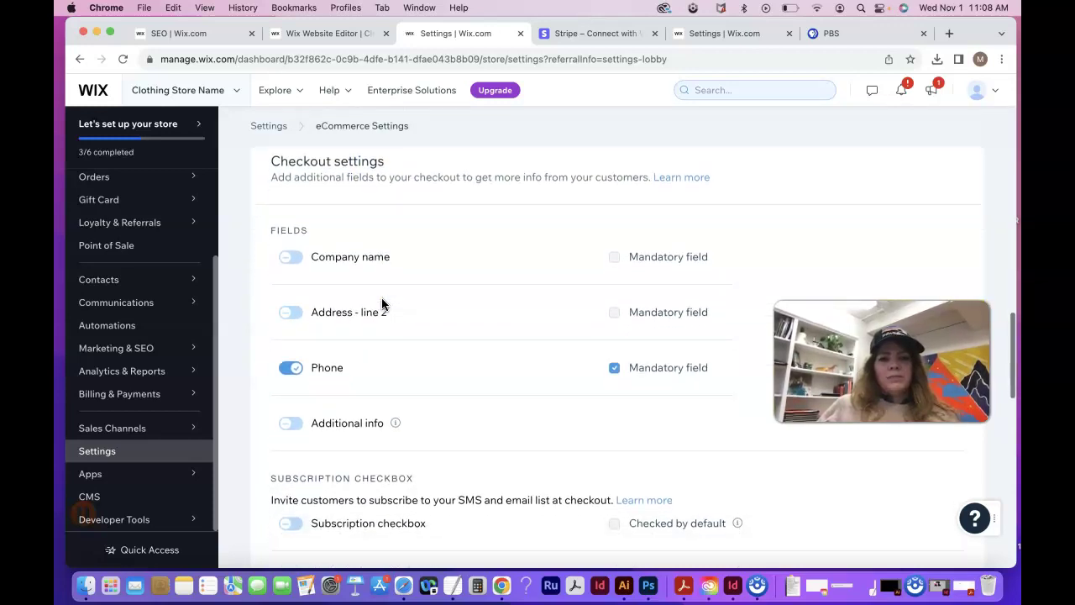
scroll(381, 304, "down", 1)
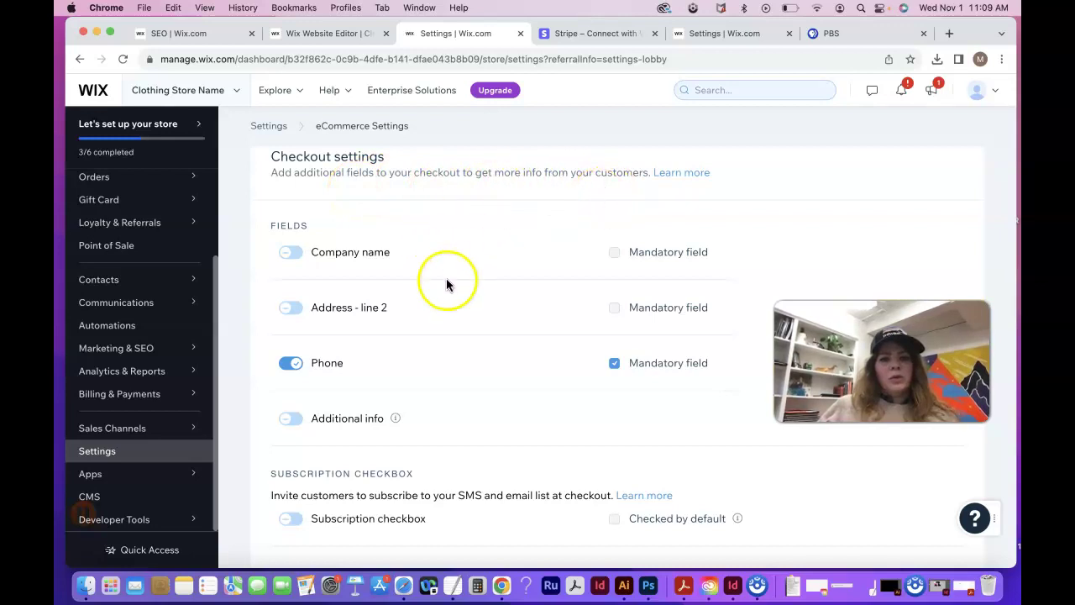
scroll(446, 278, "down", 1)
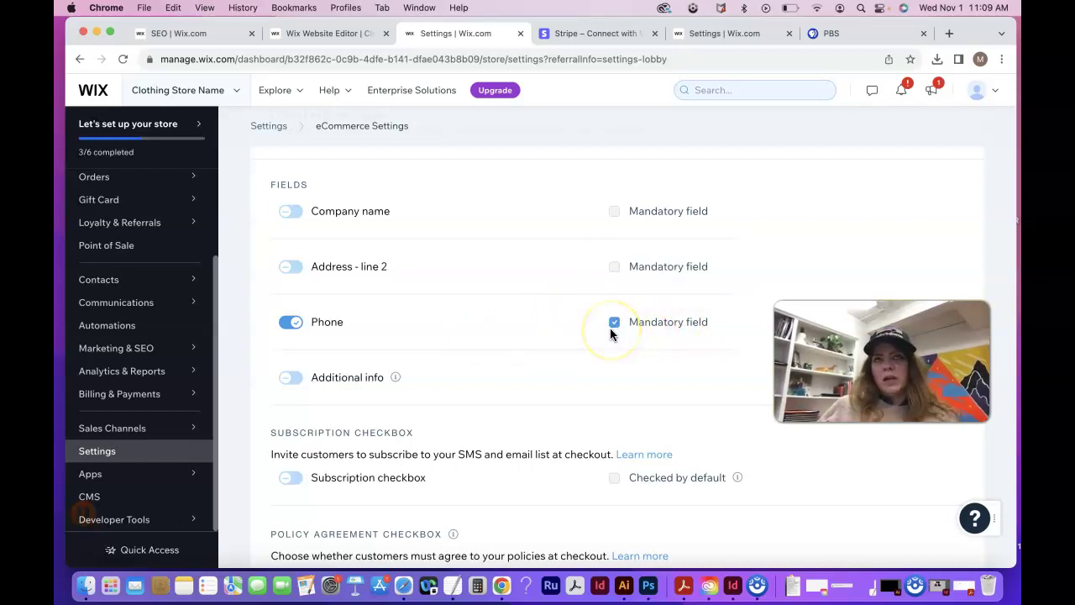
scroll(391, 351, "down", 1)
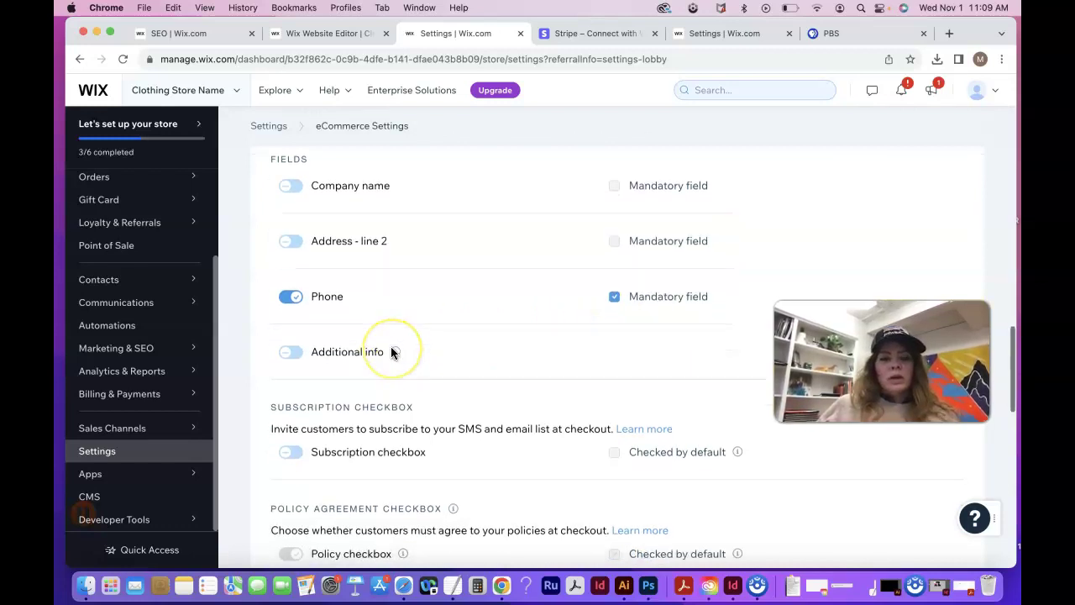
Enable the Additional info checkout field to check its field title box, and disable it again.
left_click(294, 352)
left_click(327, 403)
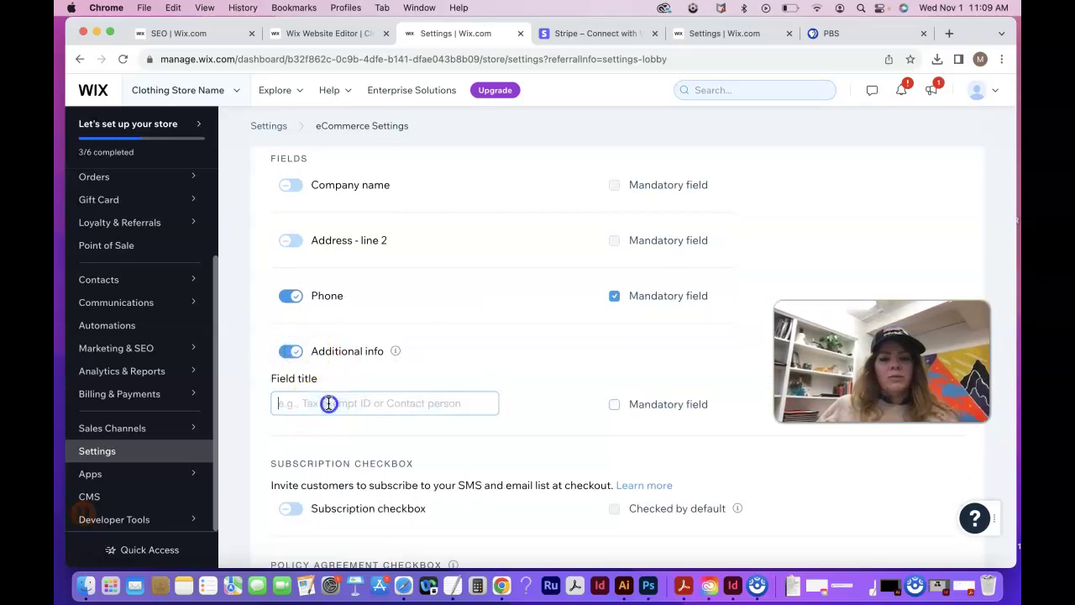
left_click(290, 353)
Review the checkout options for the subscription checkbox, policy agreement checkbox and gift card payments.
scroll(401, 378, "down", 3)
scroll(401, 378, "down", 2)
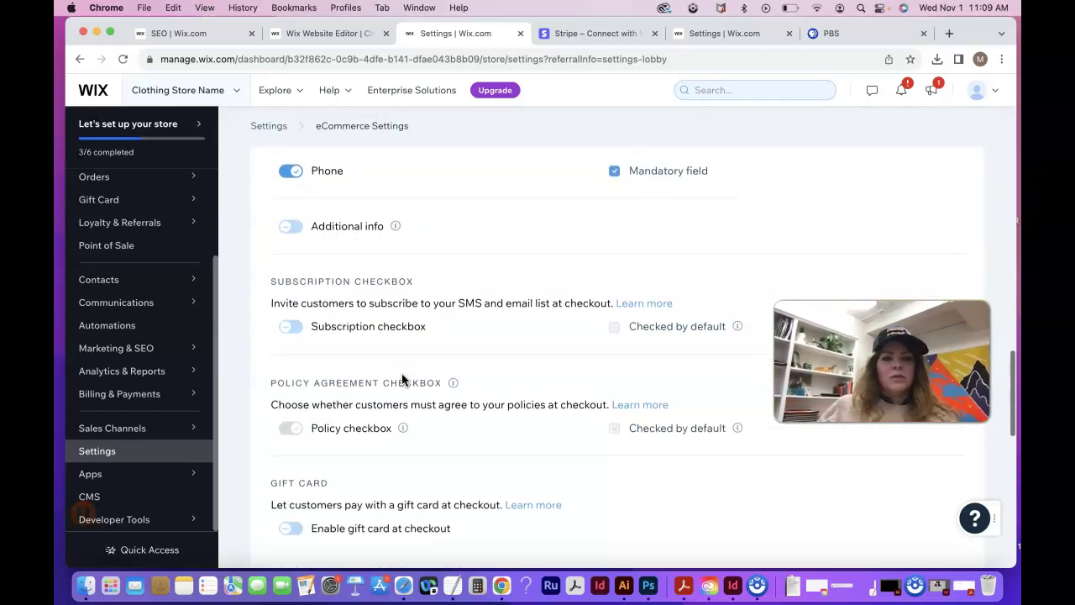
scroll(401, 372, "down", 1)
scroll(359, 329, "down", 2)
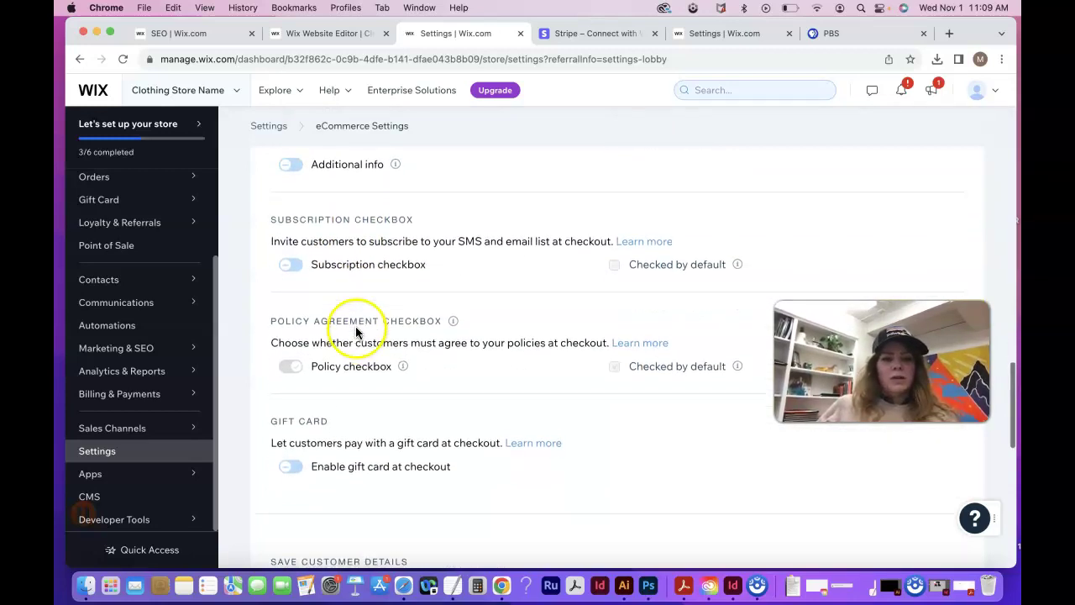
scroll(360, 395, "down", 2)
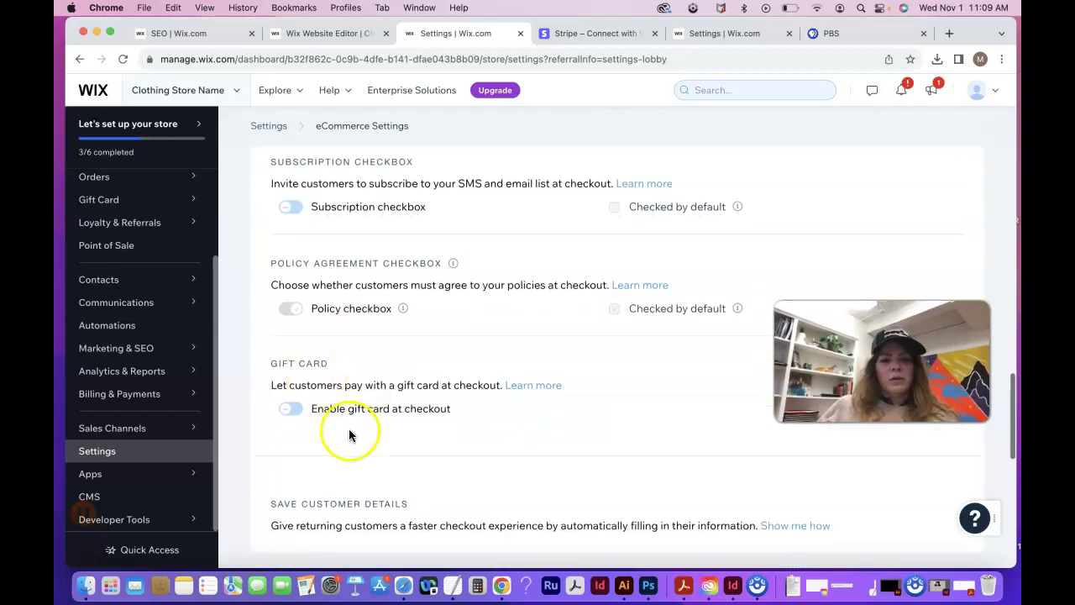
Review the order email notifications, covering order confirmation, shipping confirmation, resend download links and ready for pickup.
scroll(350, 434, "down", 5)
scroll(351, 435, "down", 2)
scroll(350, 435, "down", 4)
scroll(350, 435, "down", 4)
scroll(349, 429, "down", 1)
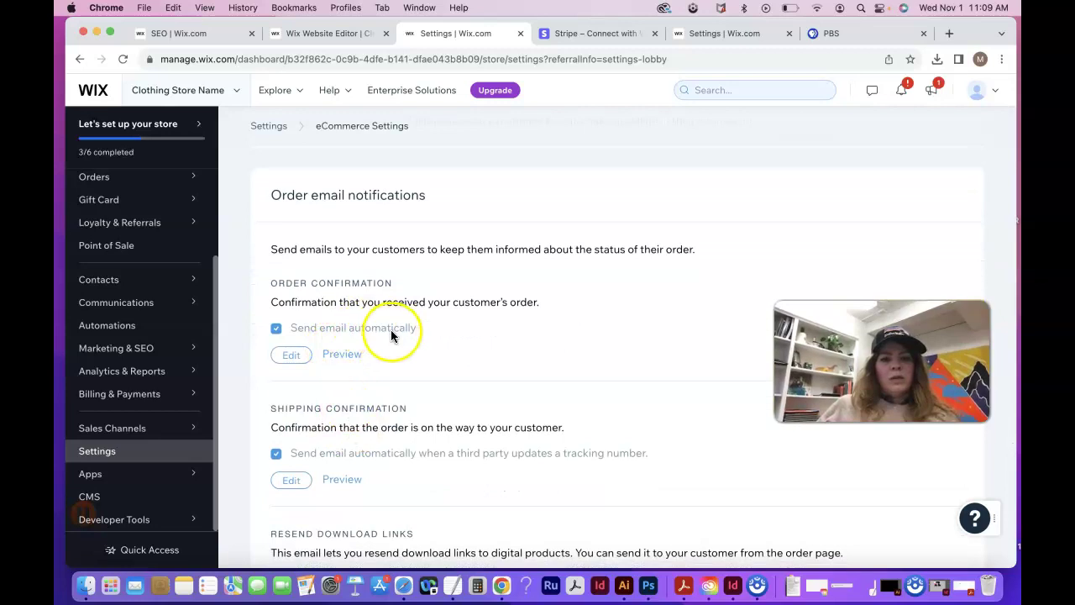
scroll(417, 354, "down", 2)
scroll(418, 354, "down", 3)
scroll(371, 366, "down", 1)
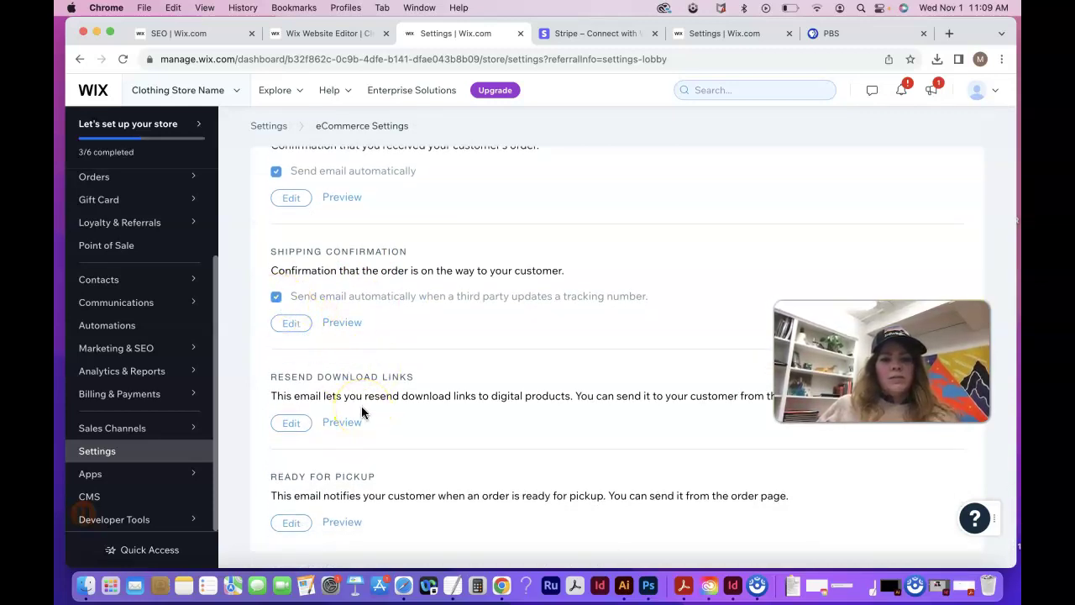
left_click_drag(785, 374, 666, 266)
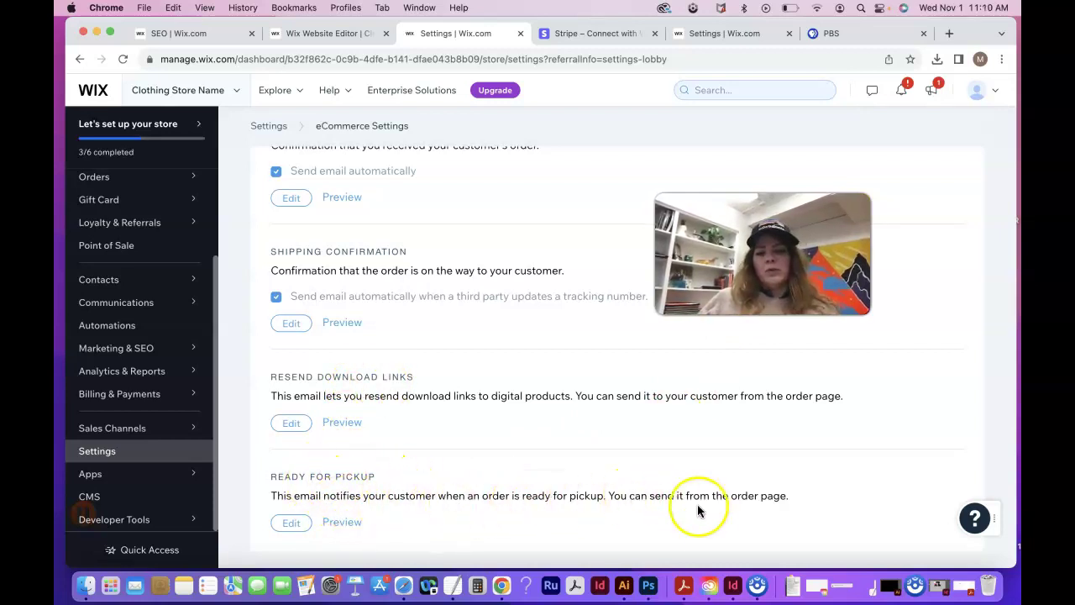
Look over the whole eCommerce settings page again, from the order options through the checkout fields to the email notifications.
scroll(573, 386, "up", 10)
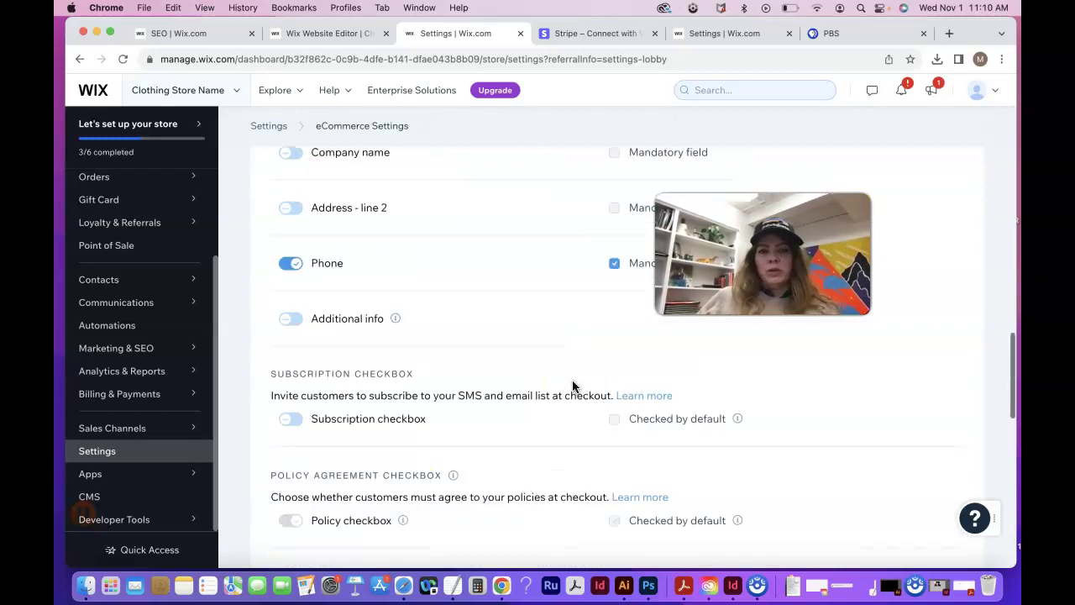
scroll(572, 383, "up", 15)
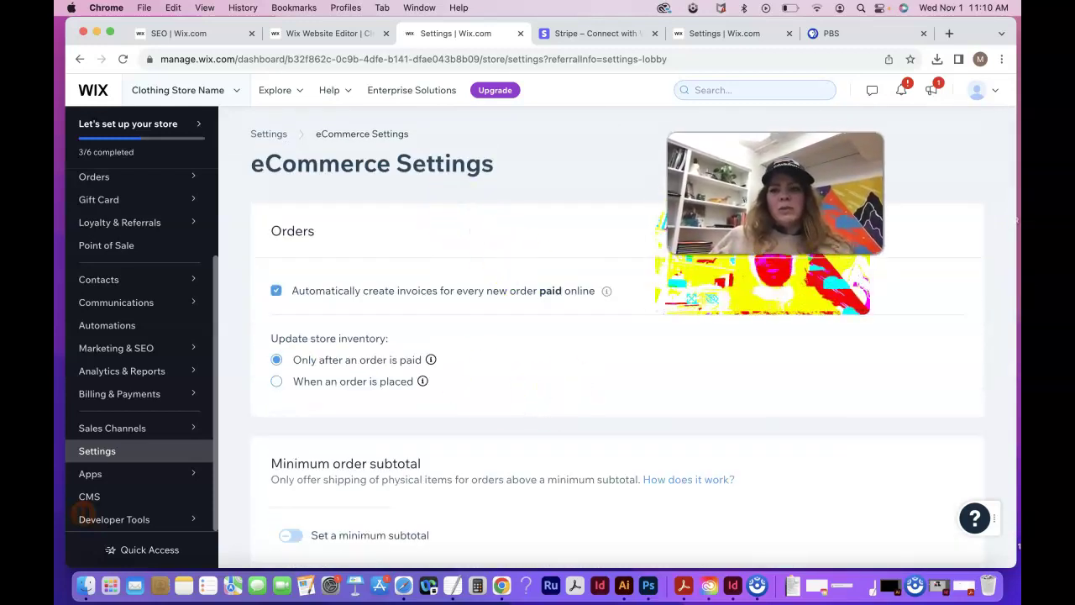
scroll(549, 414, "down", 15)
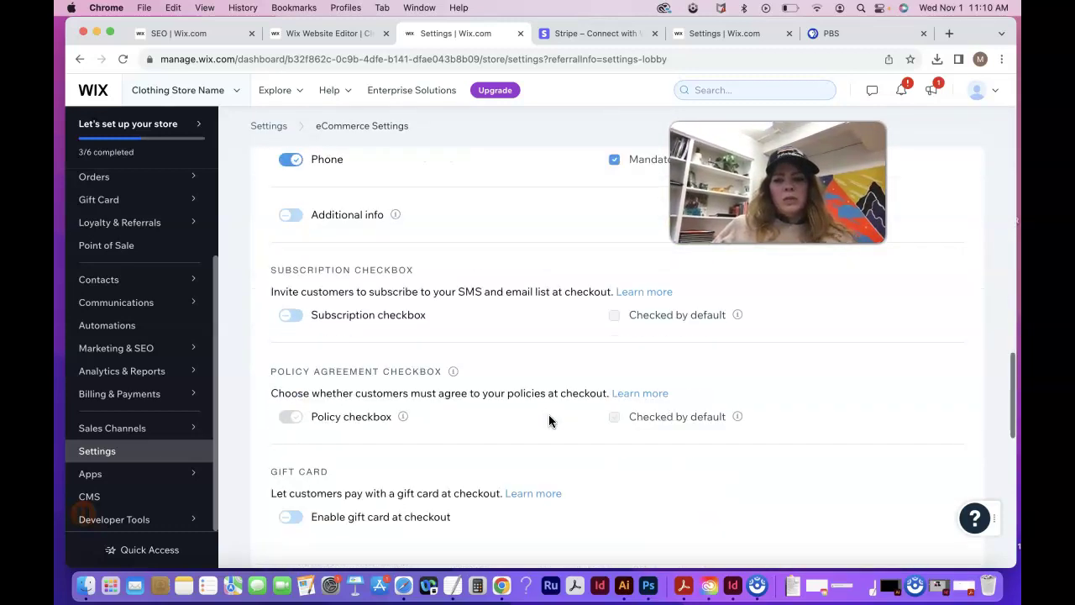
scroll(548, 414, "up", 10)
scroll(549, 414, "down", 8)
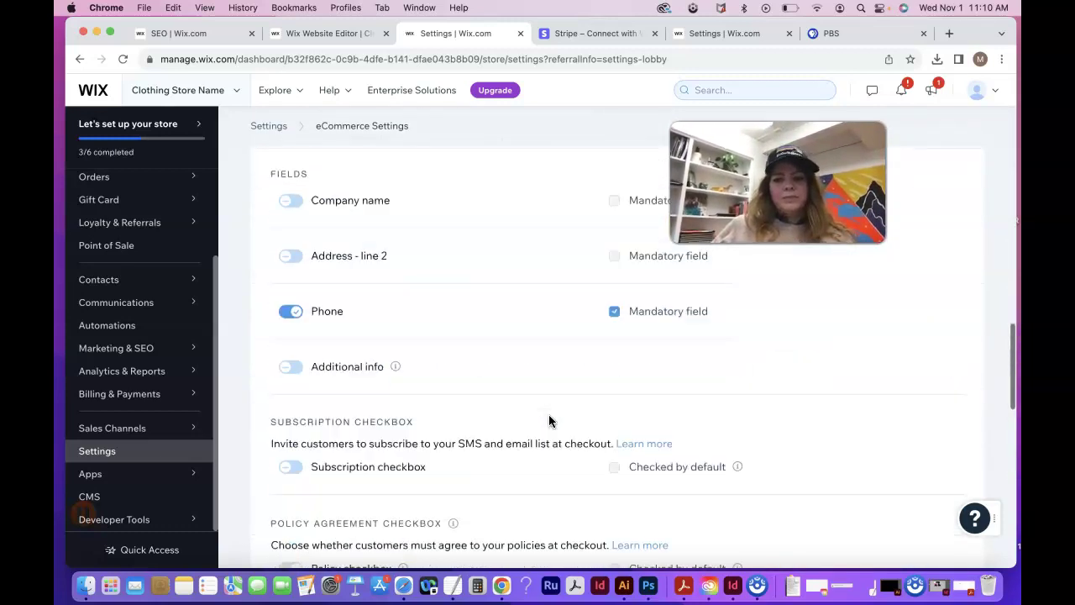
scroll(550, 420, "down", 10)
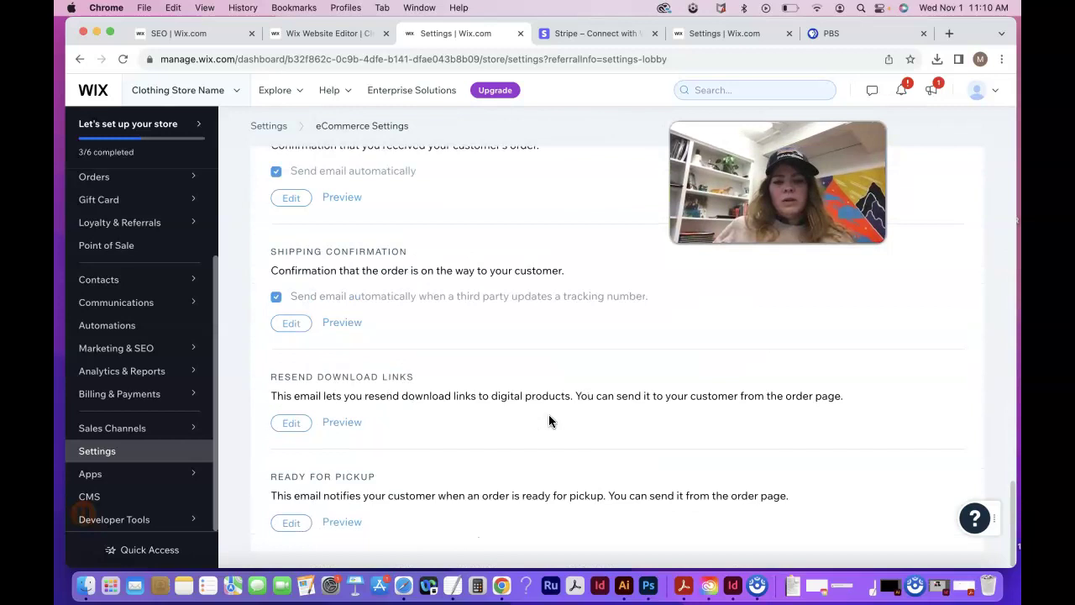
scroll(548, 421, "up", 1)
scroll(588, 428, "down", 1)
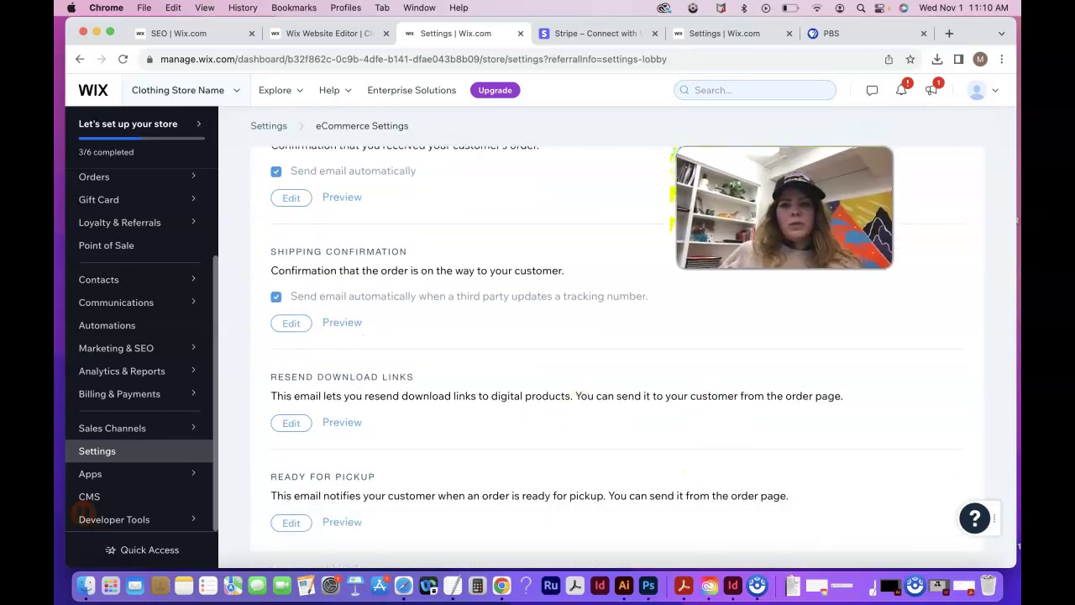
scroll(496, 288, "up", 15)
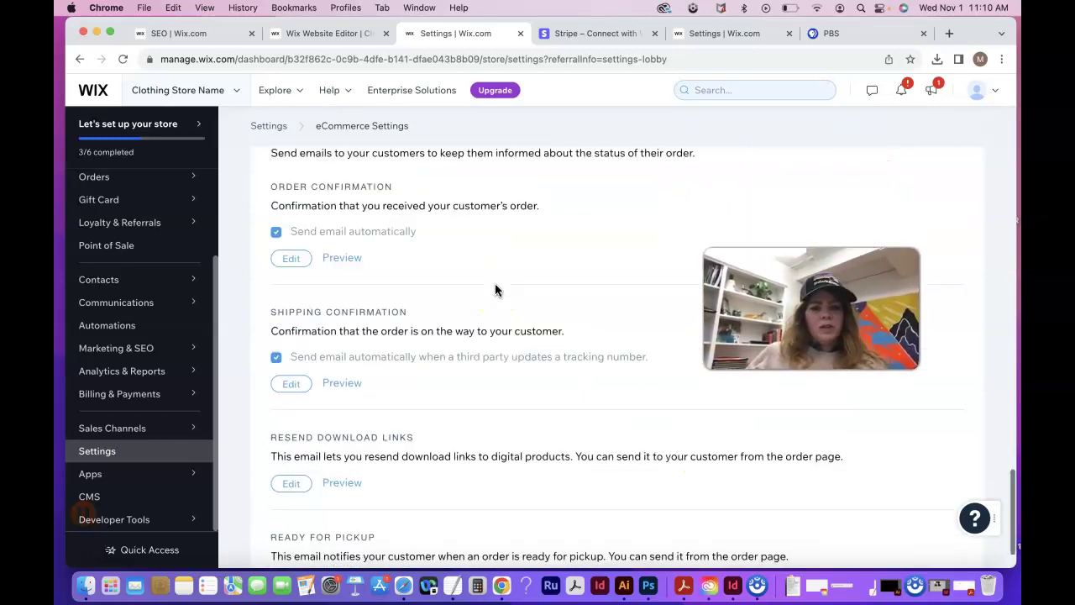
scroll(495, 289, "down", 8)
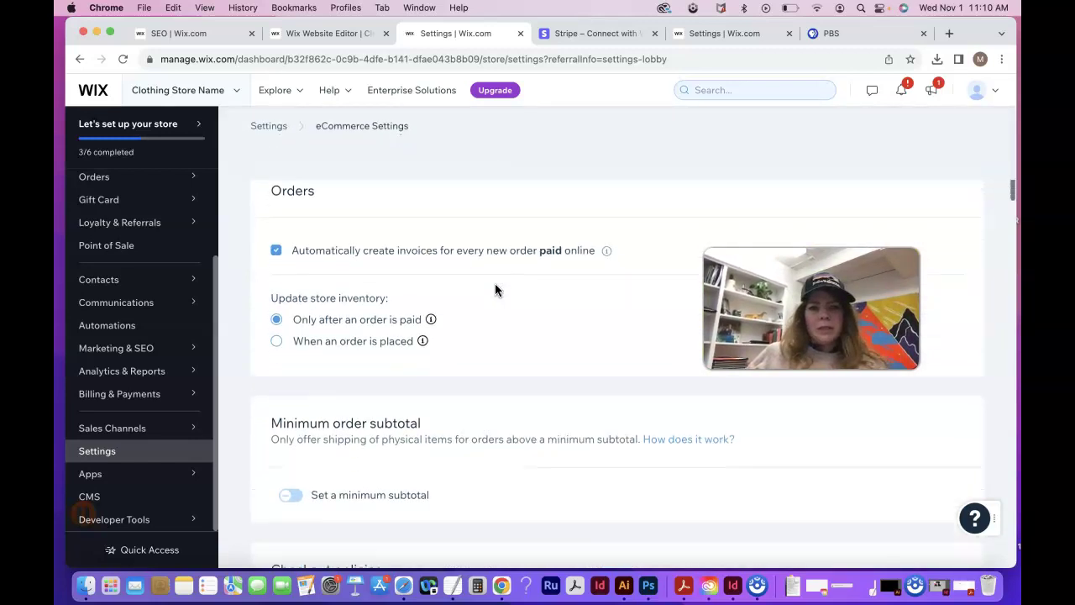
scroll(495, 288, "down", 12)
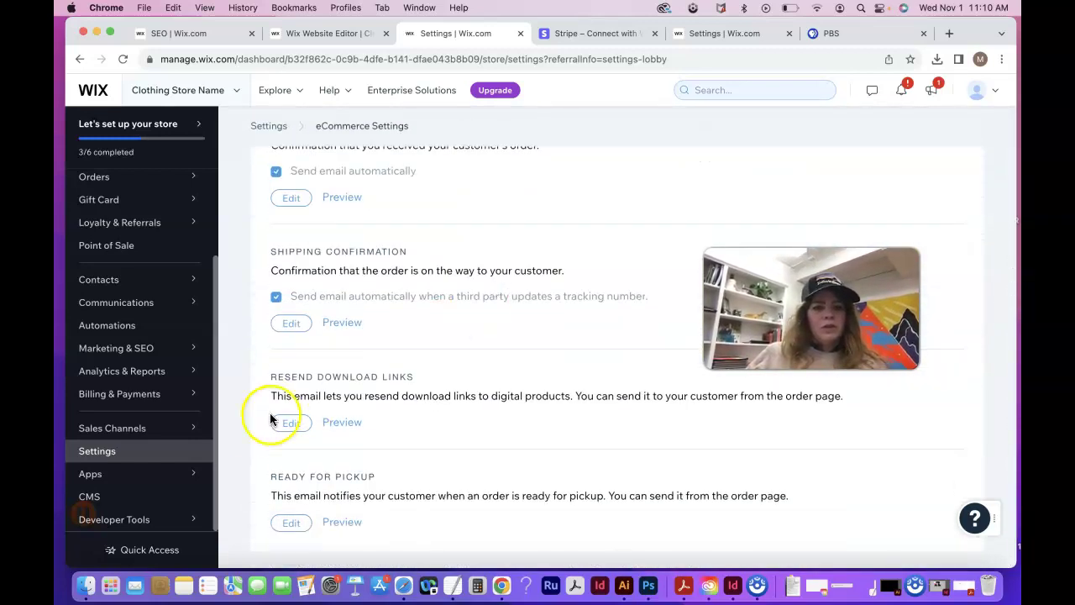
Open the Business Info settings and review the profile's name, category, logo and short description fields.
left_click(110, 450)
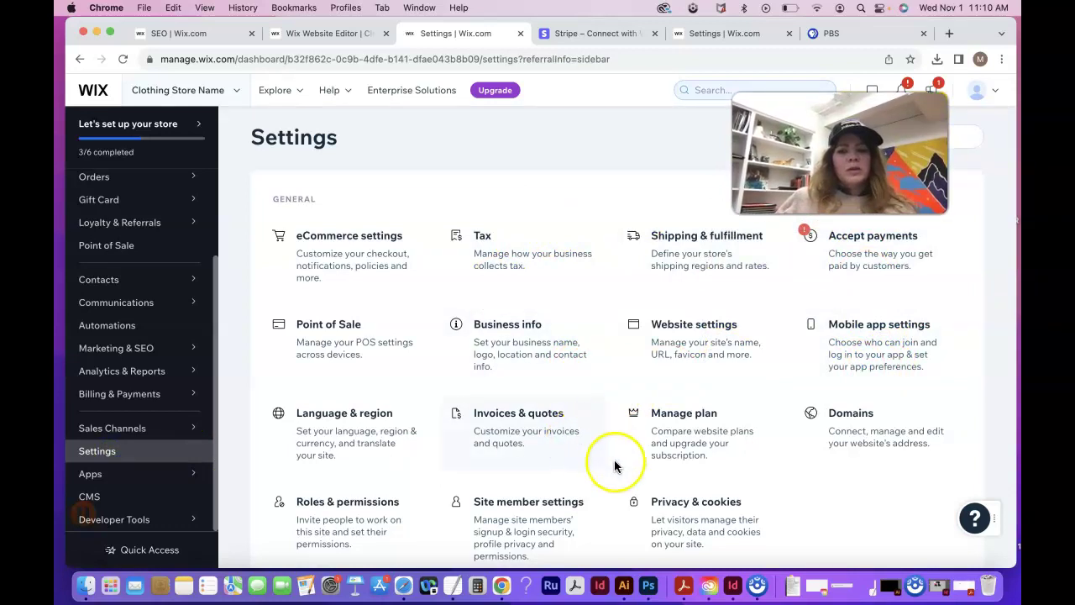
scroll(617, 519, "down", 1)
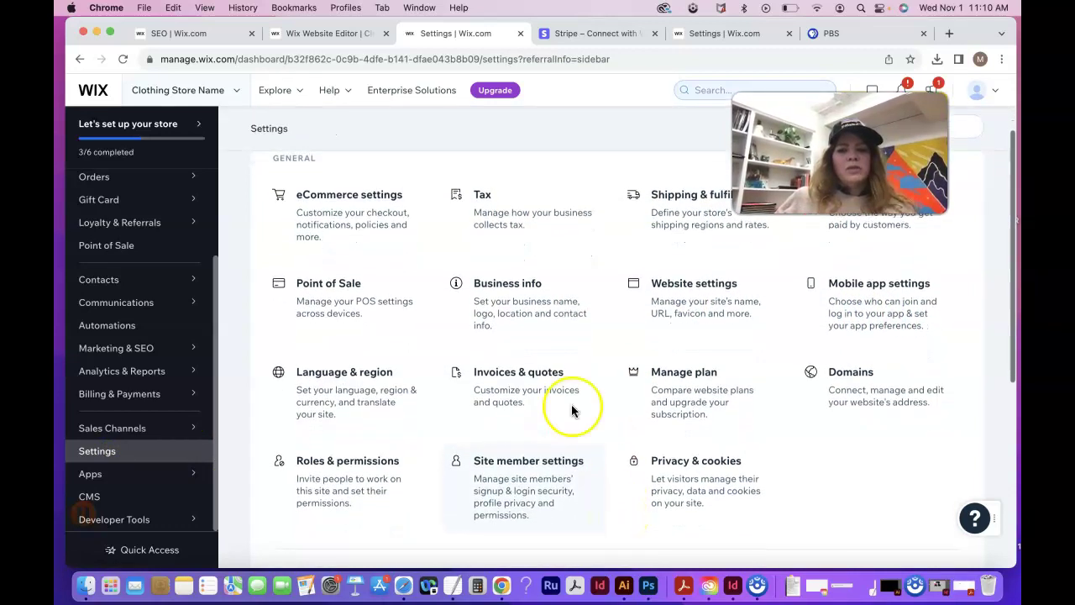
left_click(540, 304)
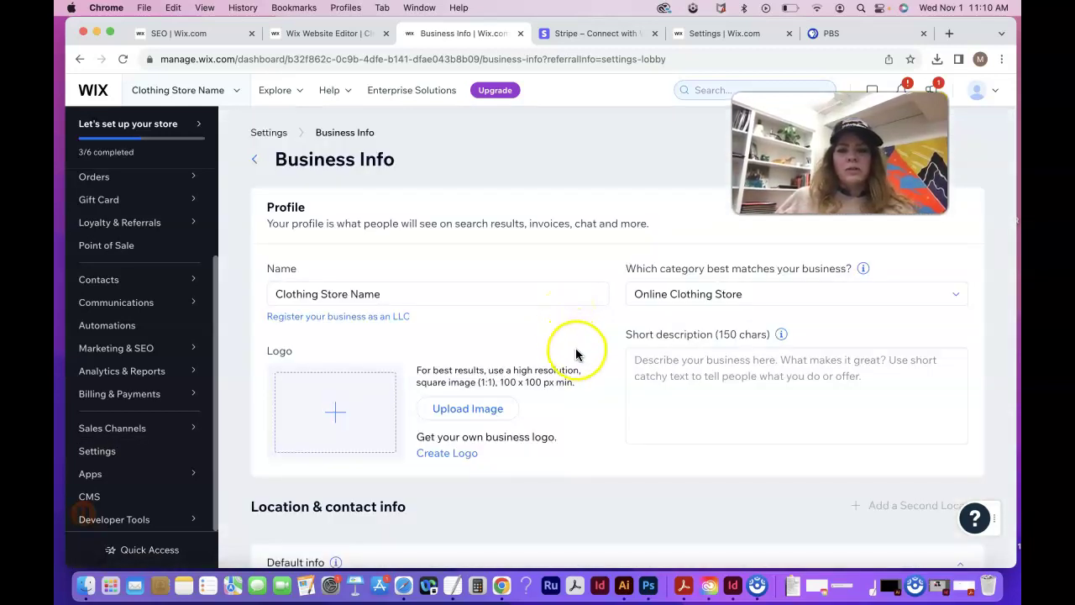
scroll(572, 346, "down", 2)
left_click(657, 322)
scroll(601, 319, "up", 2)
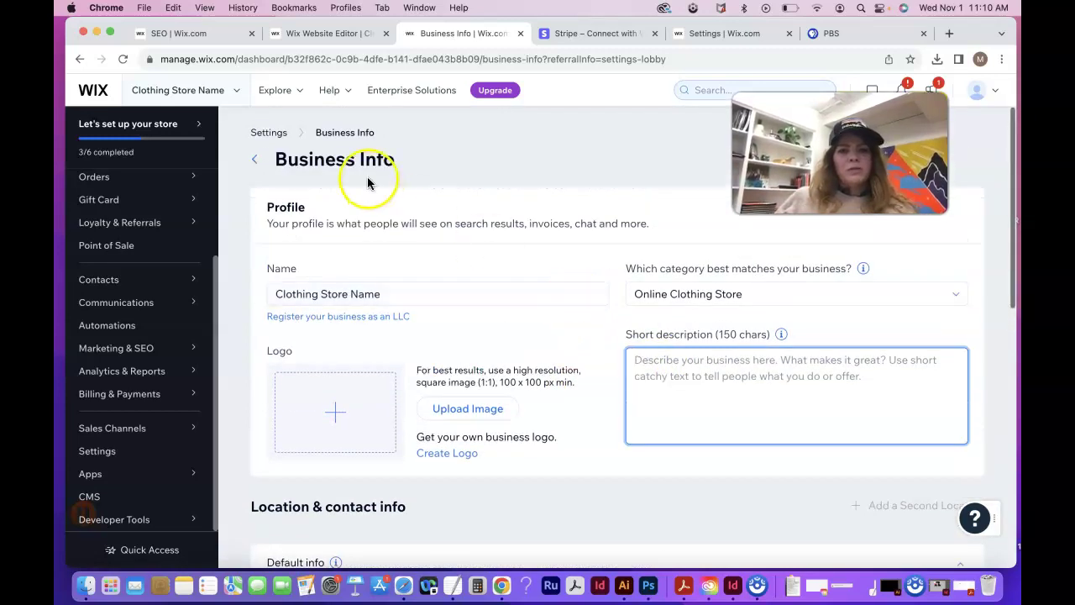
scroll(449, 355, "down", 1)
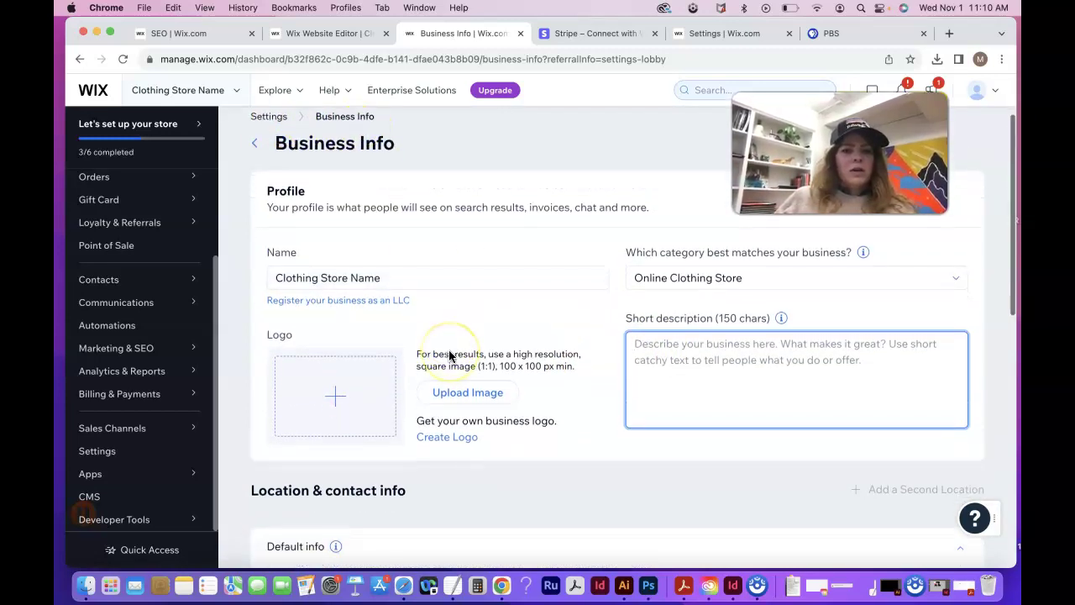
left_click(351, 399)
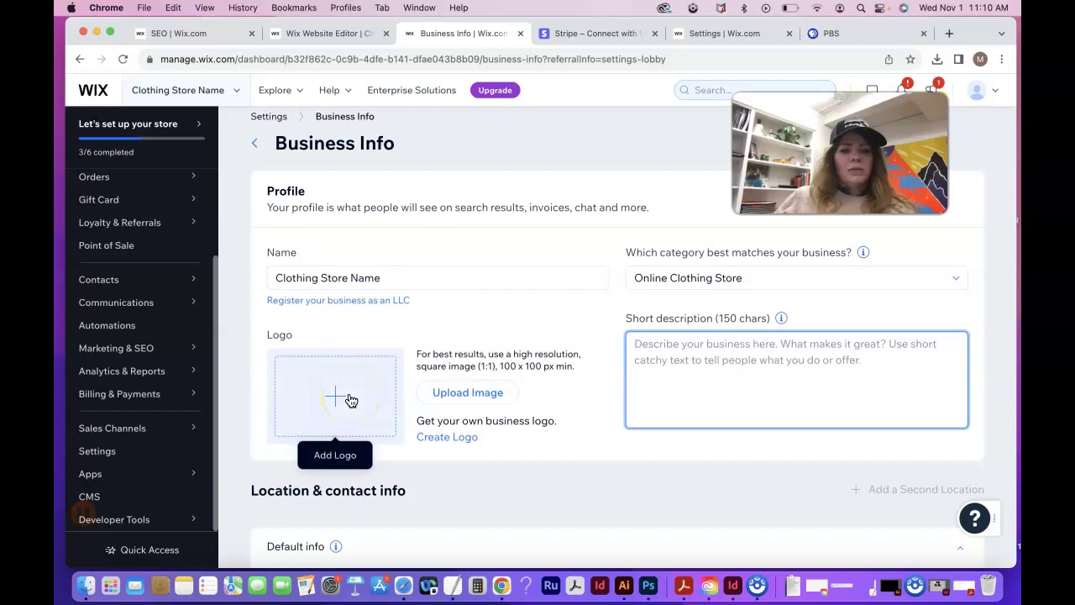
Review the business location and contact info fields, covering address, location name, email, phone and fax.
scroll(544, 440, "down", 1)
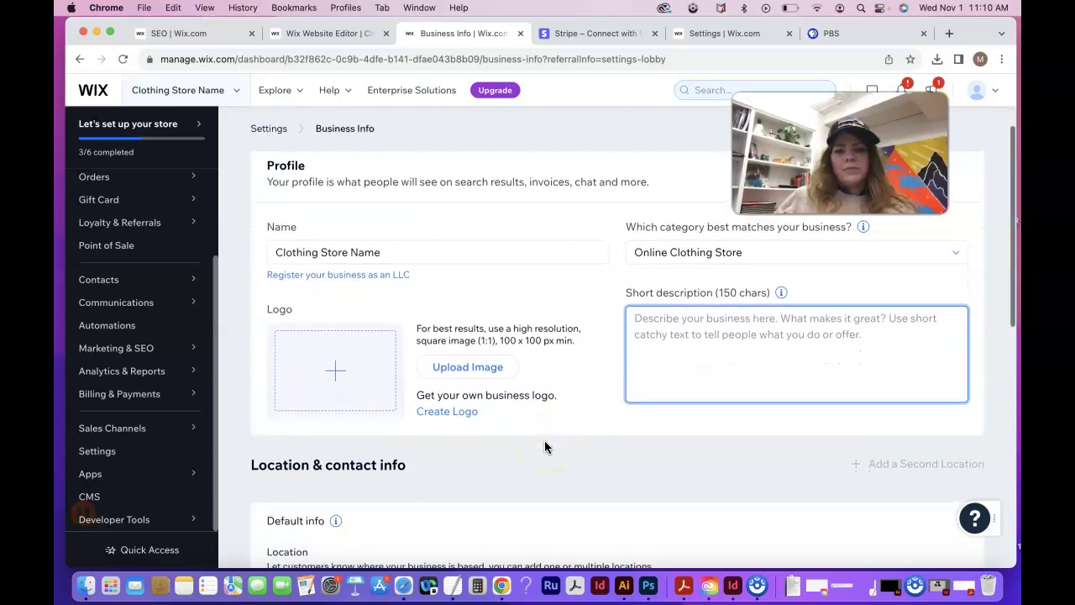
scroll(545, 446, "down", 3)
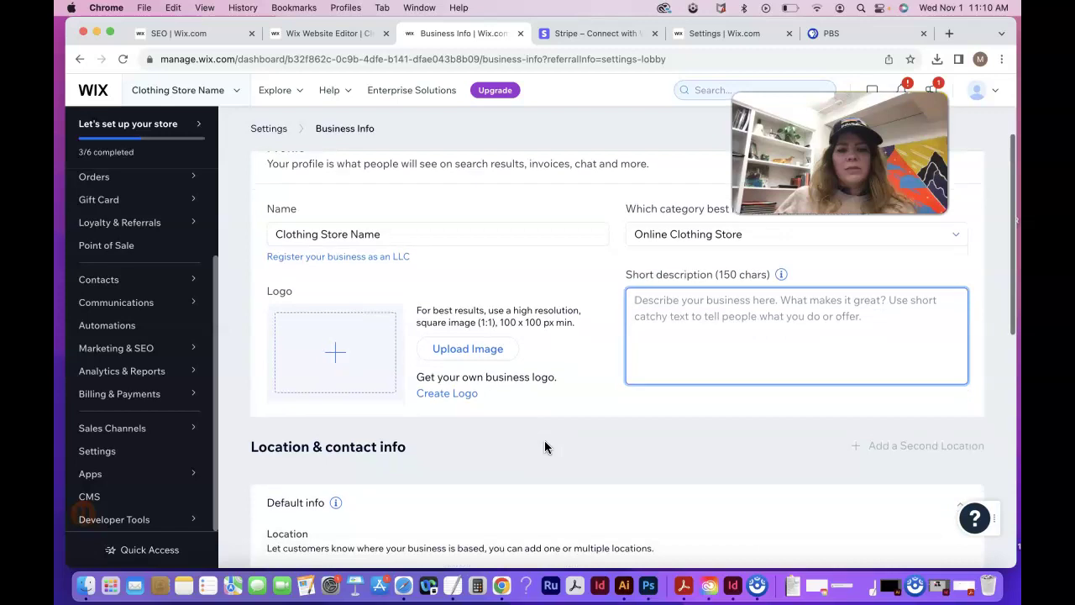
scroll(544, 446, "down", 8)
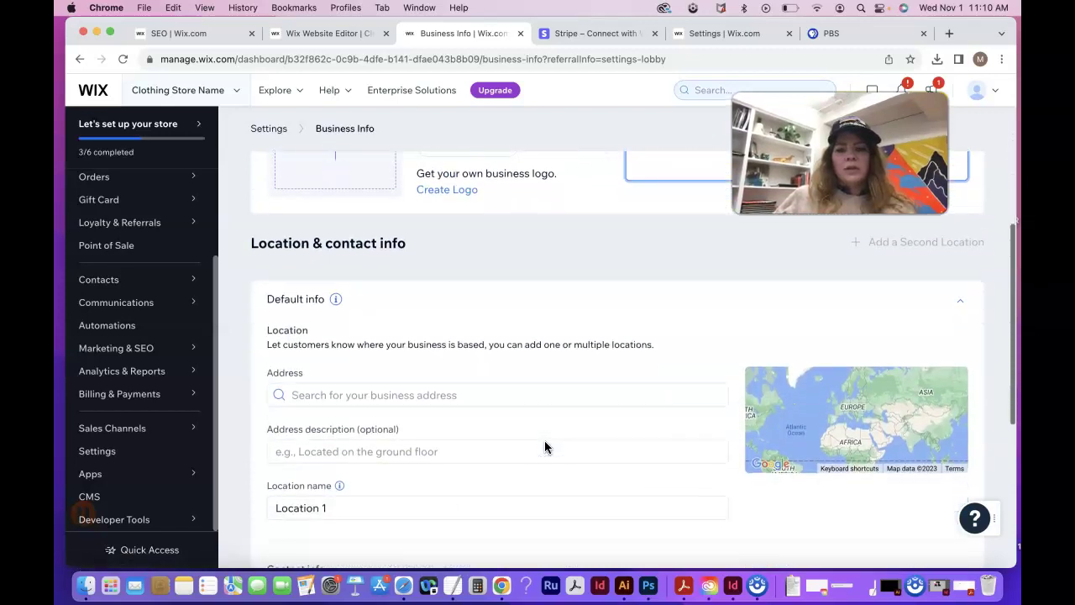
scroll(544, 447, "down", 1)
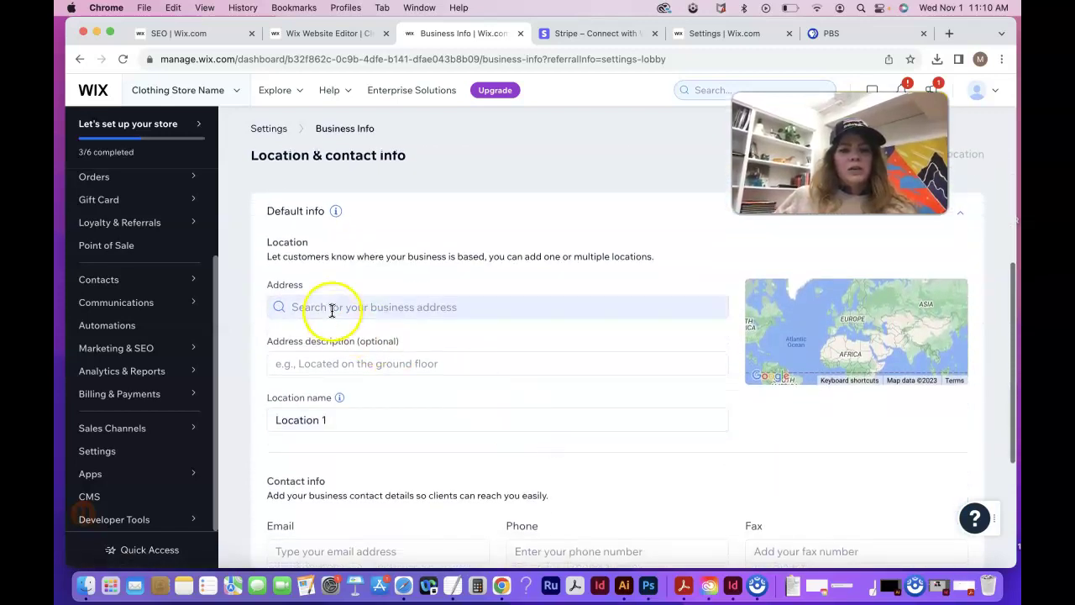
left_click(350, 459)
scroll(351, 453, "down", 6)
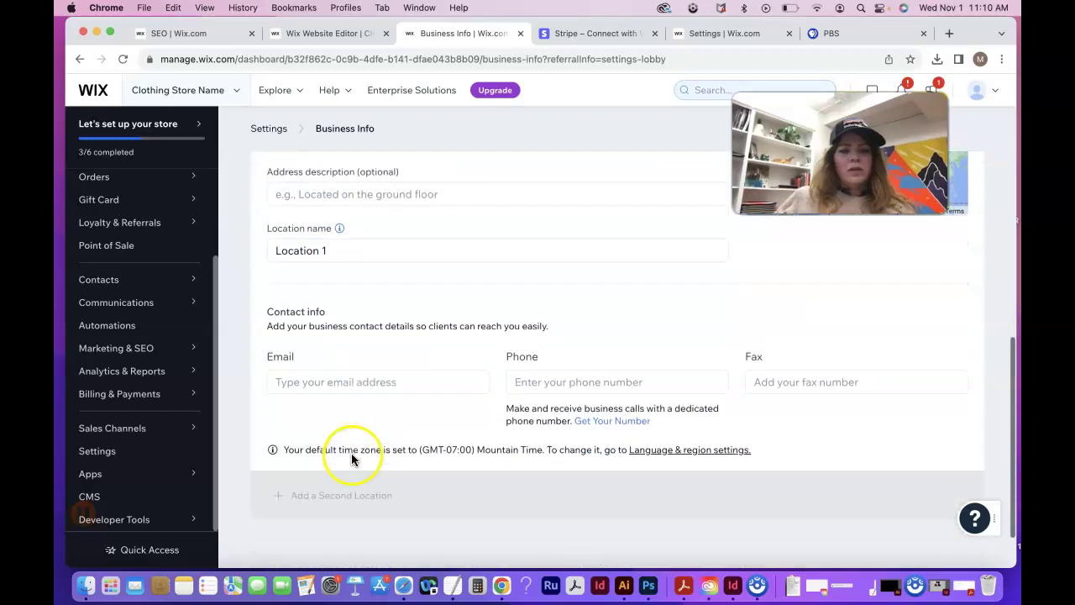
scroll(628, 452, "up", 15)
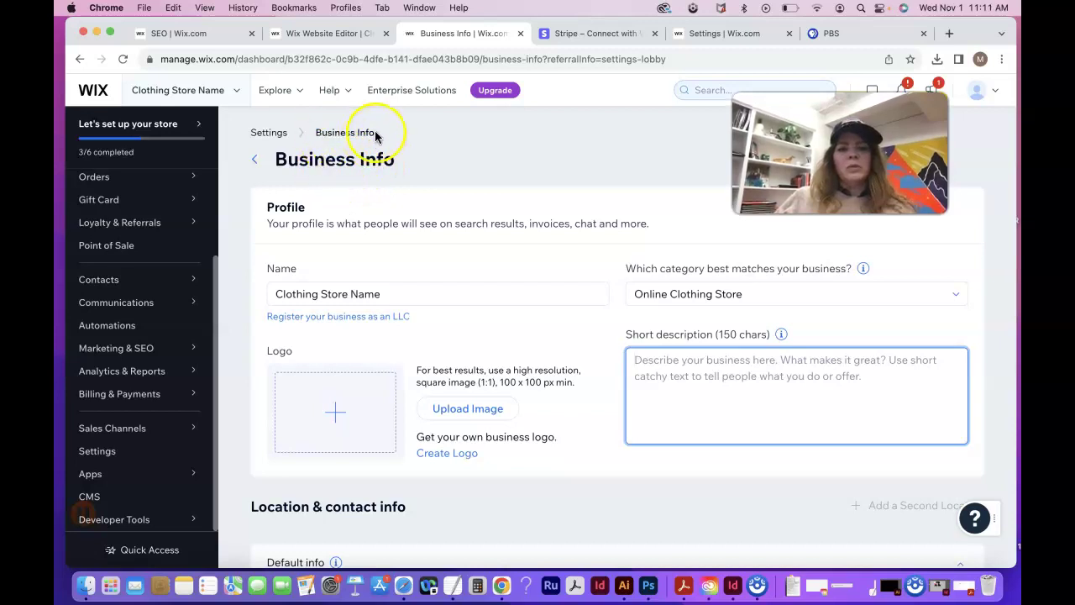
Return to the main settings overview and look over the general settings categories.
left_click(137, 451)
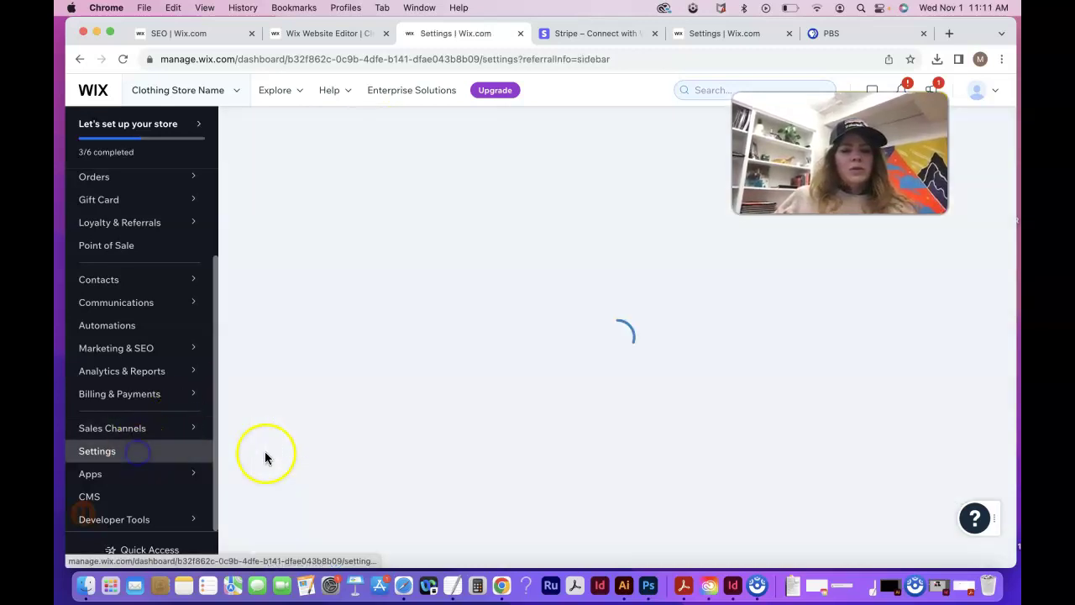
scroll(569, 428, "down", 2)
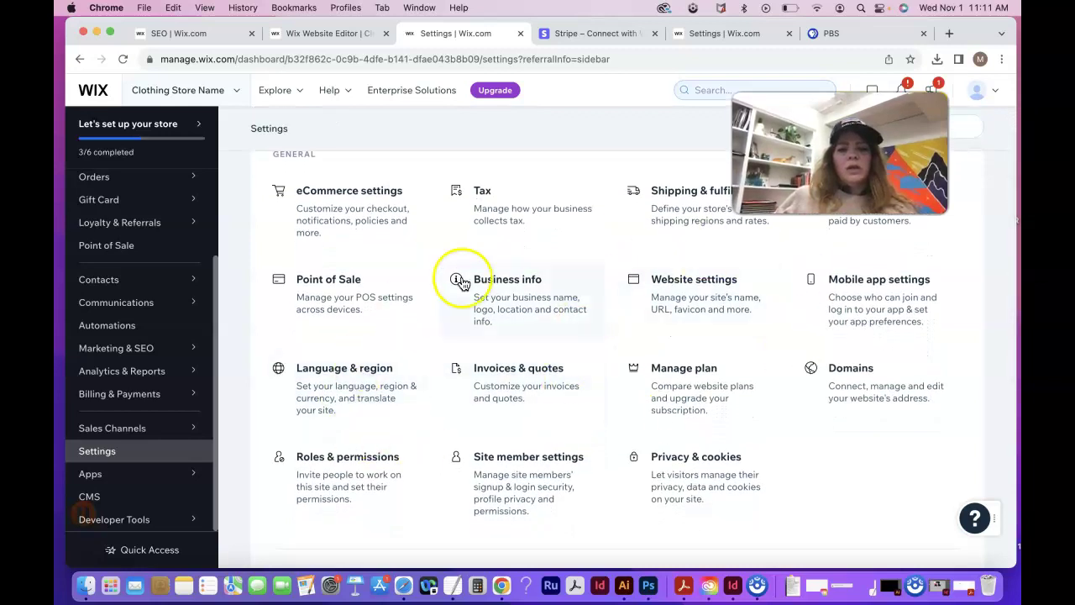
mouse_move(126, 519)
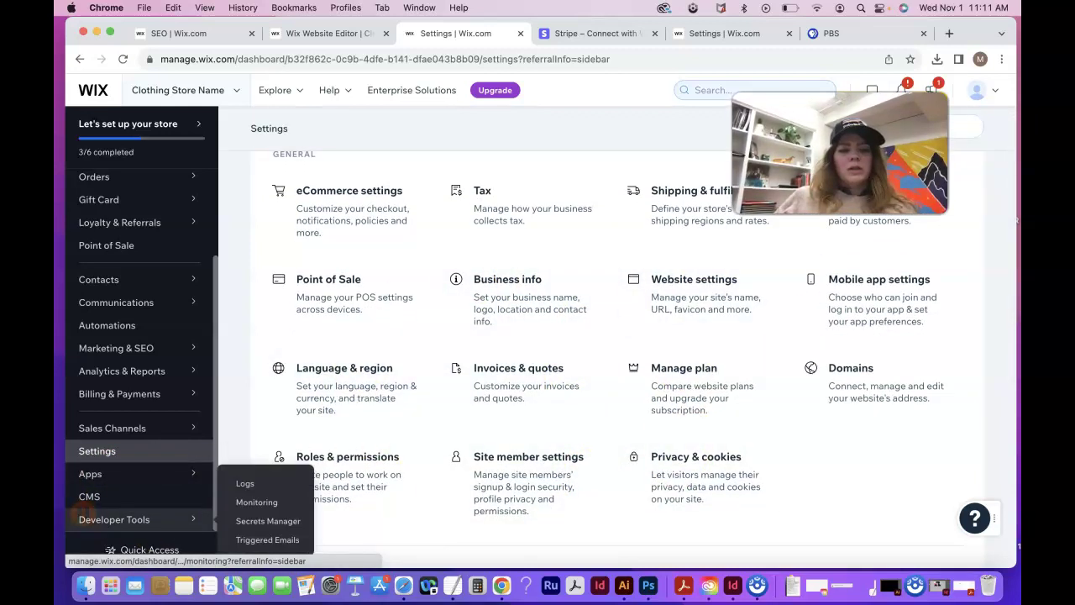